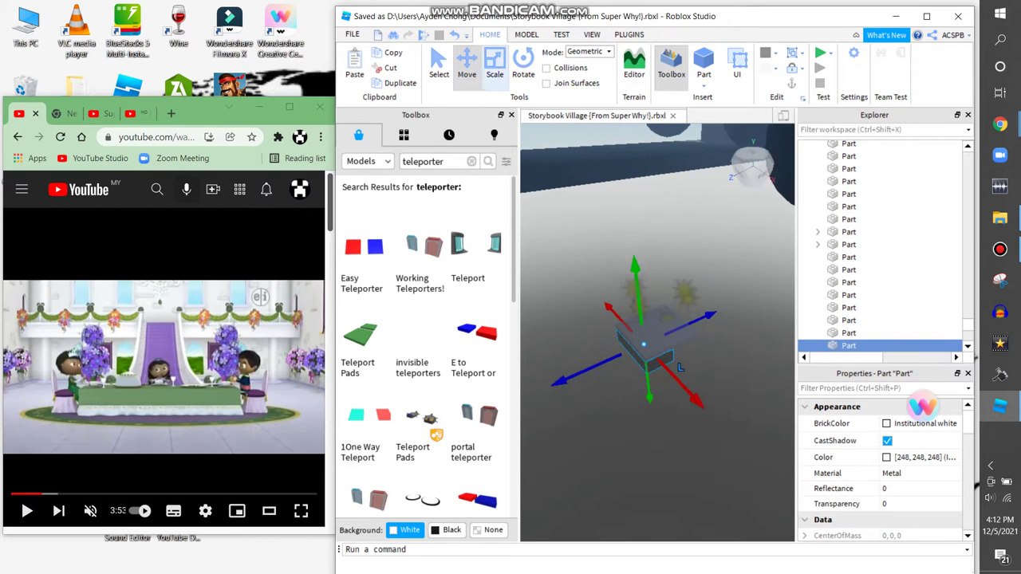
Scale the small white metal part into a flat floor slab about 75.1 × 1 × 55.7 studs beside the teleport pad
key(ctrl+3)
drag(763, 288, 792, 276)
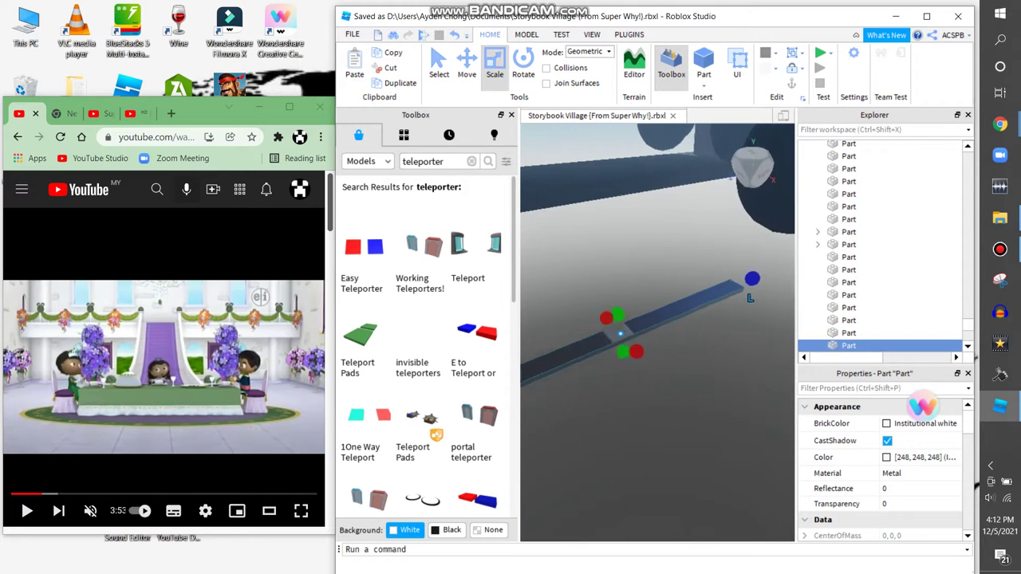
scroll(657, 331, up, 5)
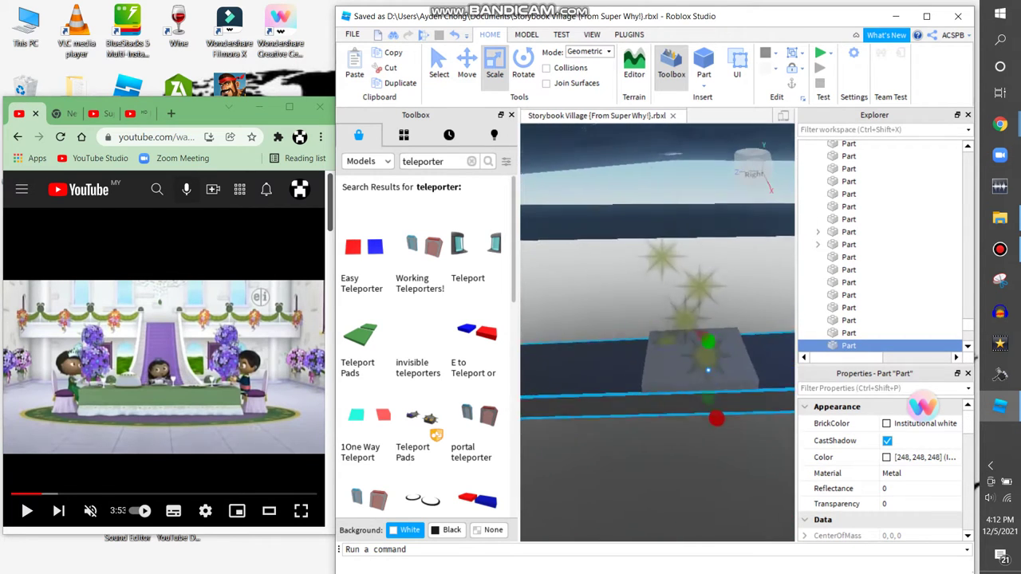
right_drag(657, 331, 582, 307)
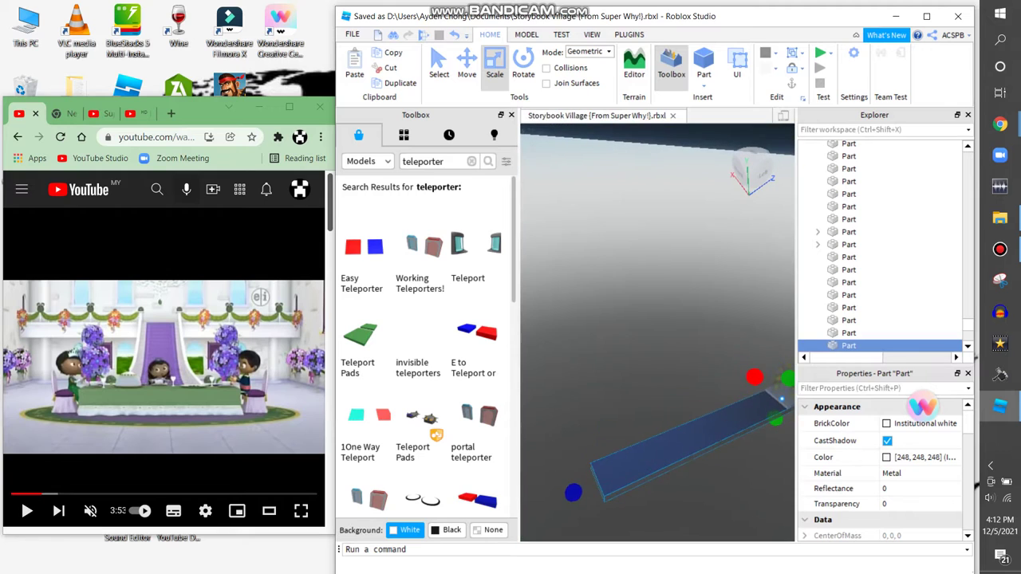
key(f)
right_drag(583, 307, 606, 304)
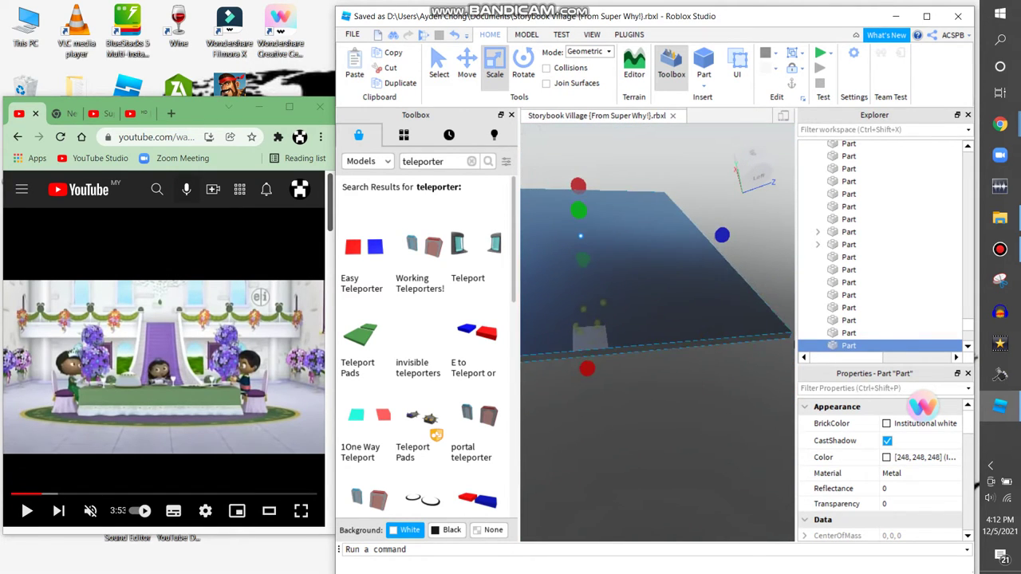
mouse_move(607, 304)
right_down()
mouse_move(618, 297)
mouse_move(614, 259)
mouse_move(614, 327)
mouse_move(614, 283)
mouse_move(614, 305)
right_up()
Level the floor slab by setting its orientation to 0,0,0
key(ctrl+2)
key(ctrl+4)
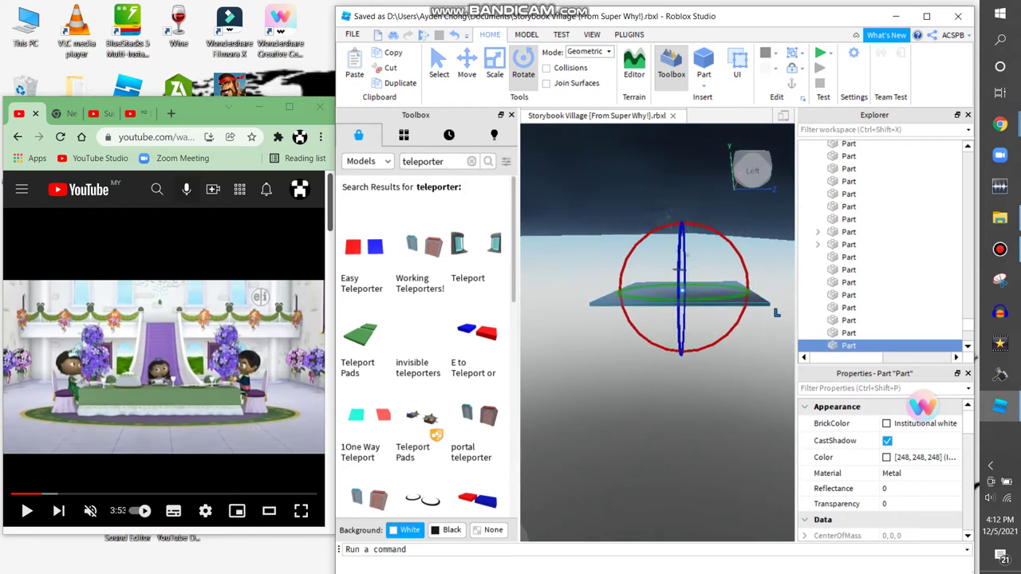
scroll(881, 470, down, 3)
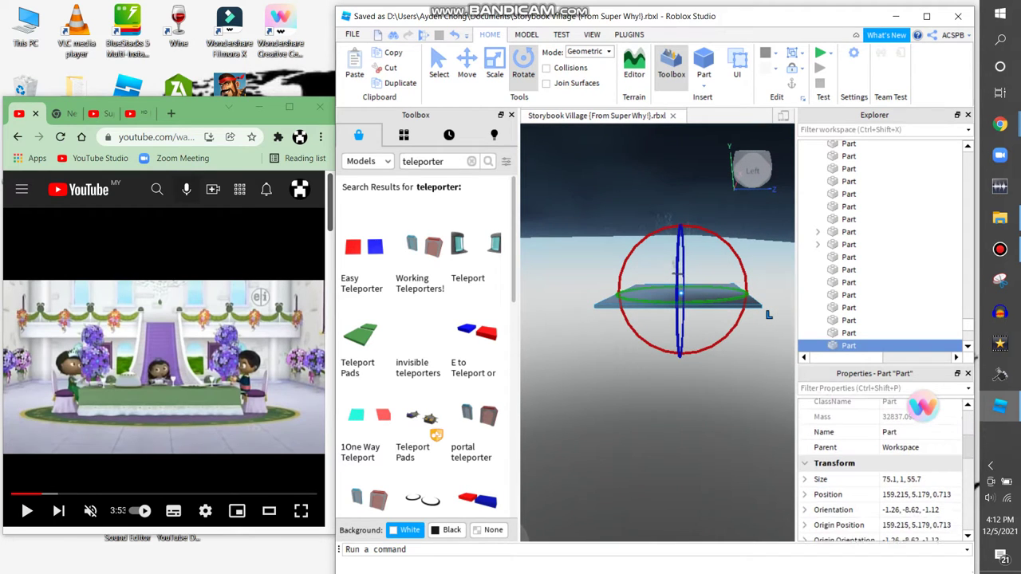
scroll(881, 471, down, 1)
click(909, 481)
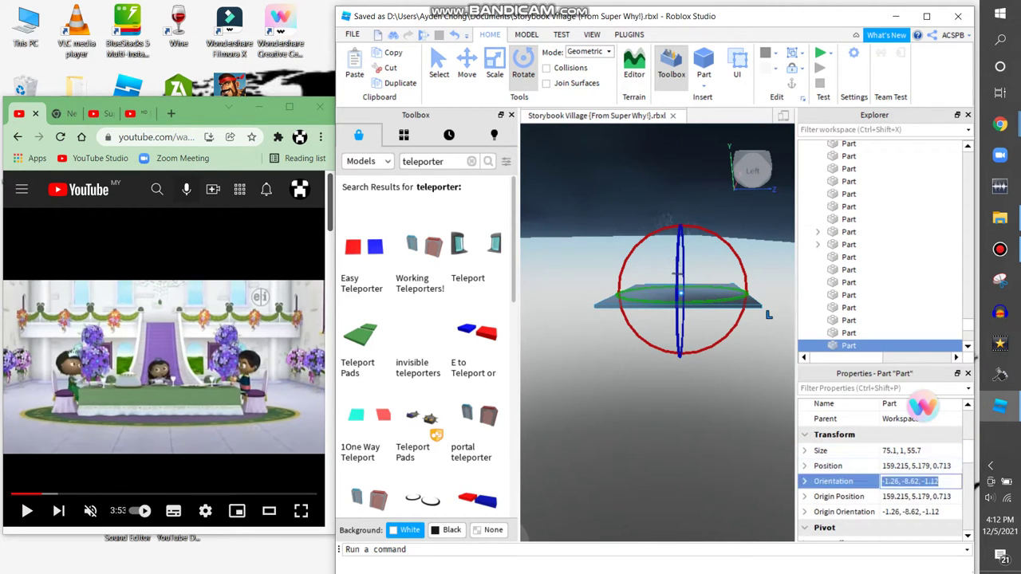
text(0)
key(ctrl+z)
text(0,0)
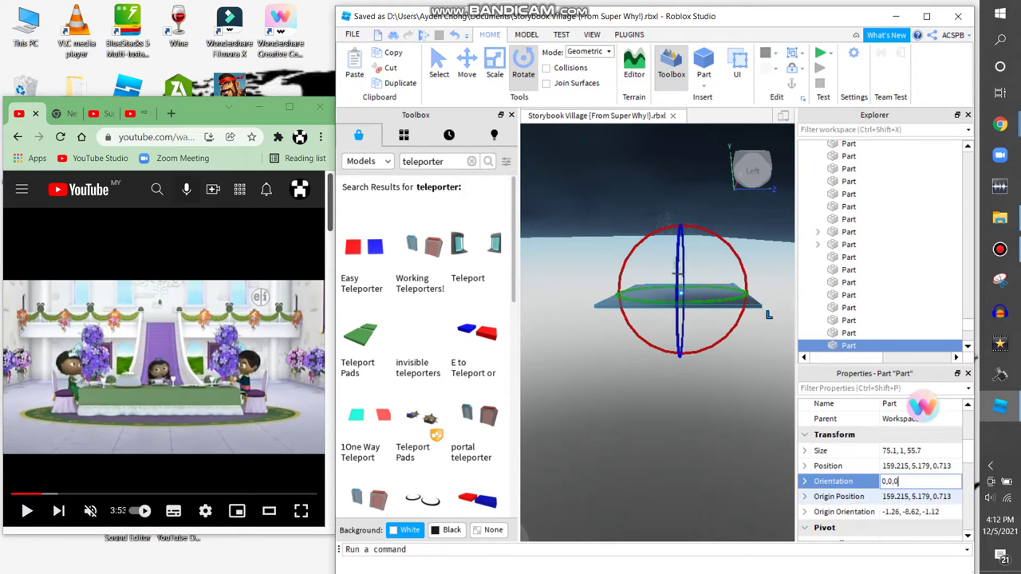
text(,0)
key(Return)
Select the white teleport pad and place it at the near edge of the floor slab
scroll(679, 358, up, 3)
click(678, 358)
right_drag(679, 358, 551, 538)
click(661, 311)
drag(661, 312, 659, 371)
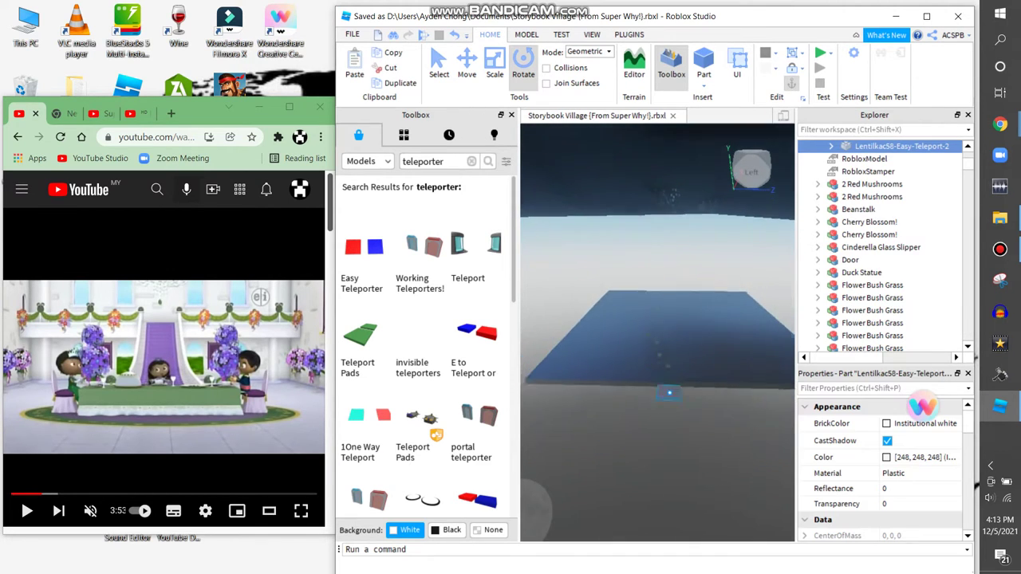
Go to the castle's arched entrance, select the black teleport pad and examine the space around it
key(f)
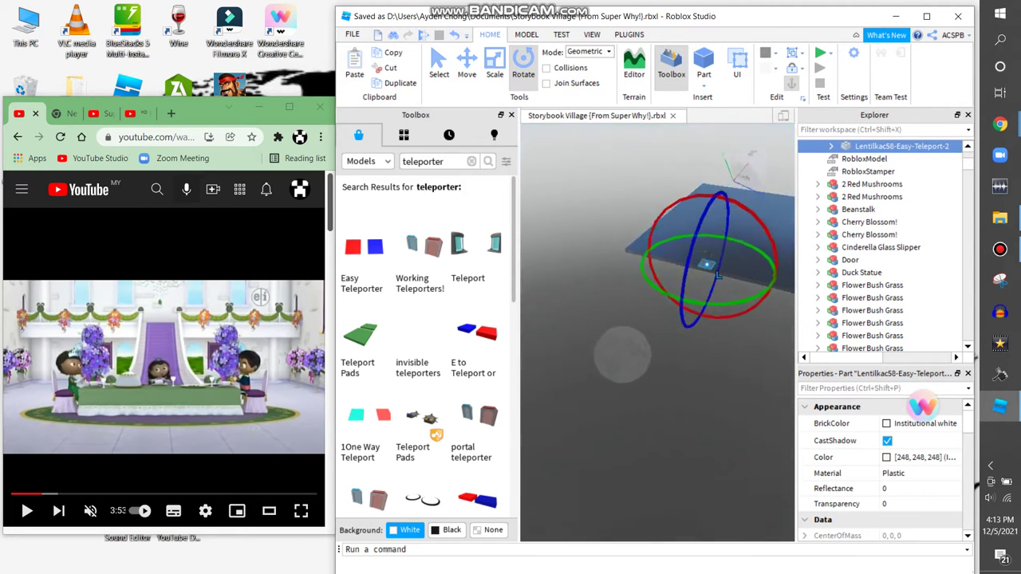
right_drag(658, 335, 658, 375)
right_drag(766, 419, 722, 367)
click(747, 402)
key(ctrl+3)
right_drag(773, 399, 711, 338)
click(640, 332)
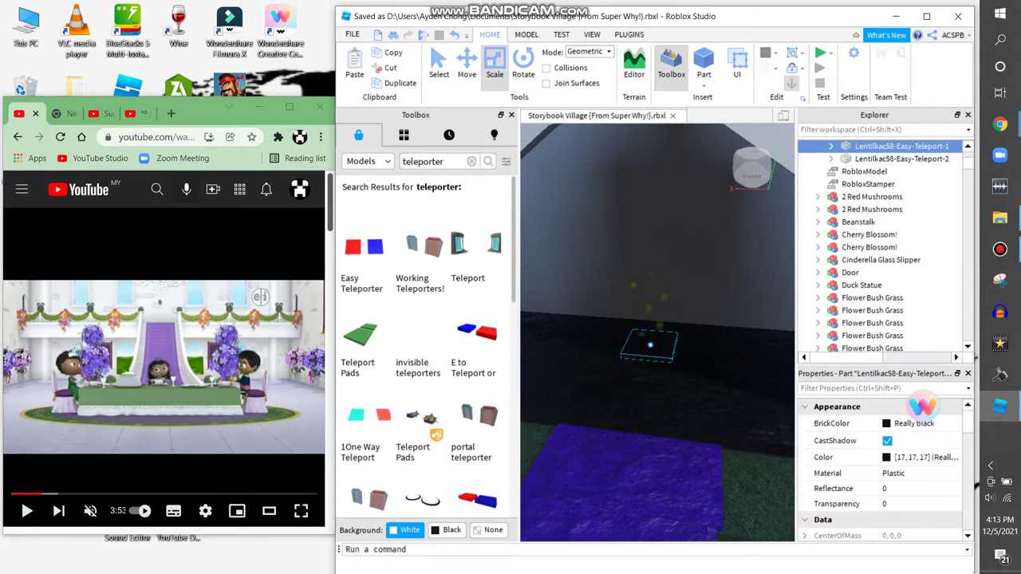
scroll(652, 347, down, 3)
scroll(652, 347, up, 2)
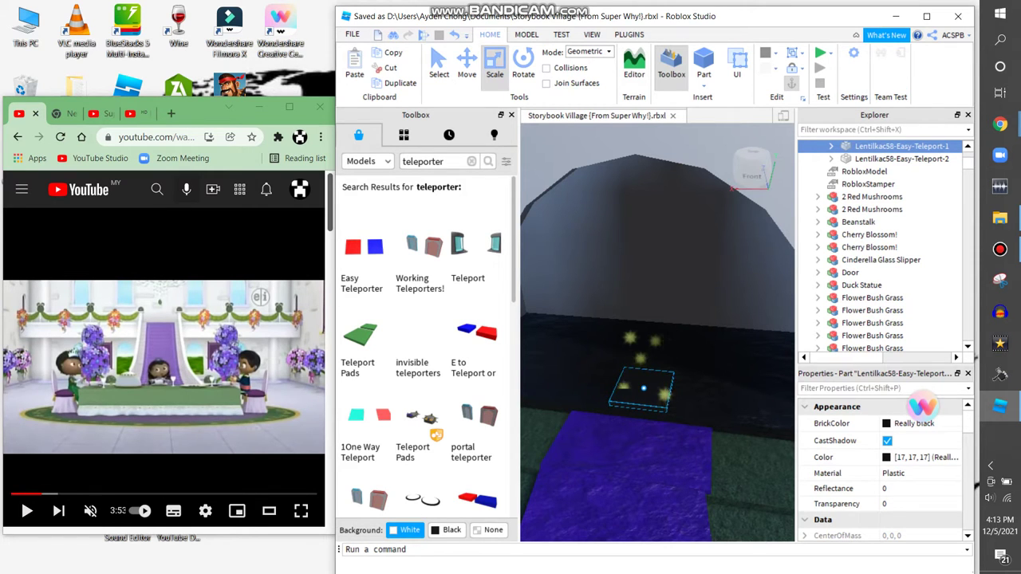
scroll(658, 331, down, 5)
scroll(658, 331, up, 2)
right_drag(658, 331, 658, 390)
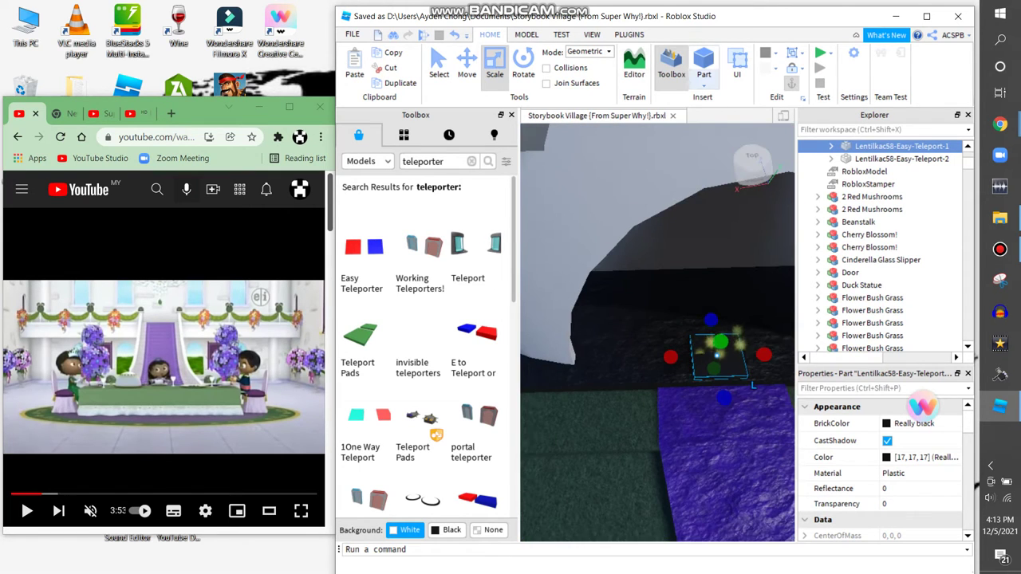
Insert a new part beside the black teleport pad and turn off its CanCollide property
click(704, 64)
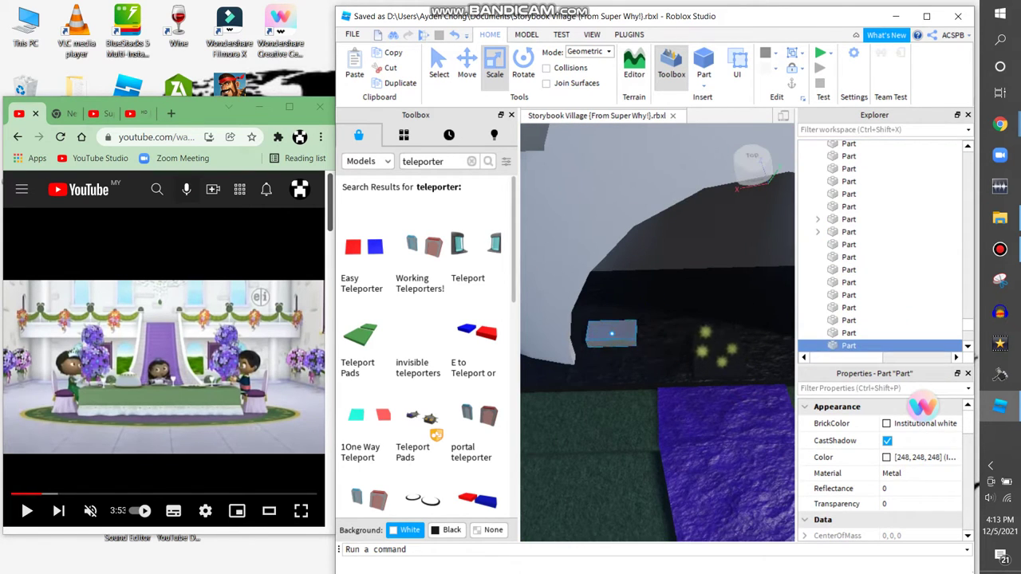
scroll(881, 471, down, 4)
scroll(881, 471, down, 6)
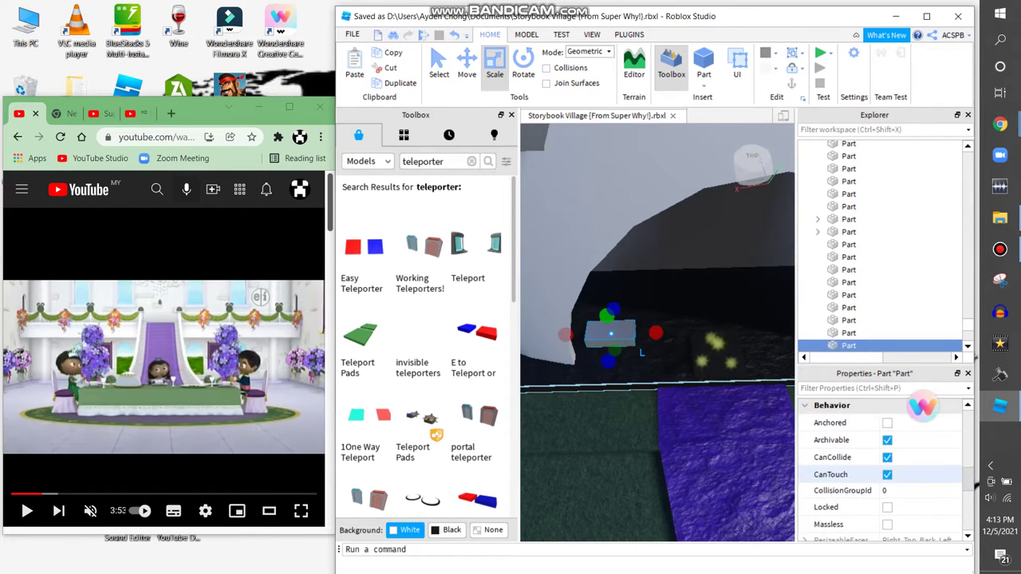
click(832, 457)
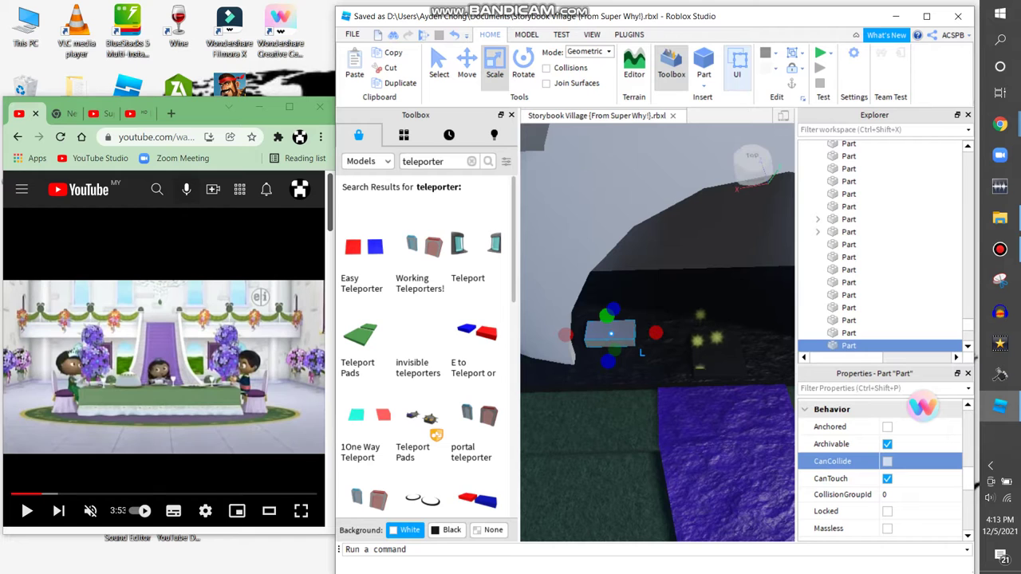
Color the new part black, anchor it and scale it to fill the castle's archway behind the pad
click(774, 68)
click(778, 250)
right_drag(654, 319, 682, 343)
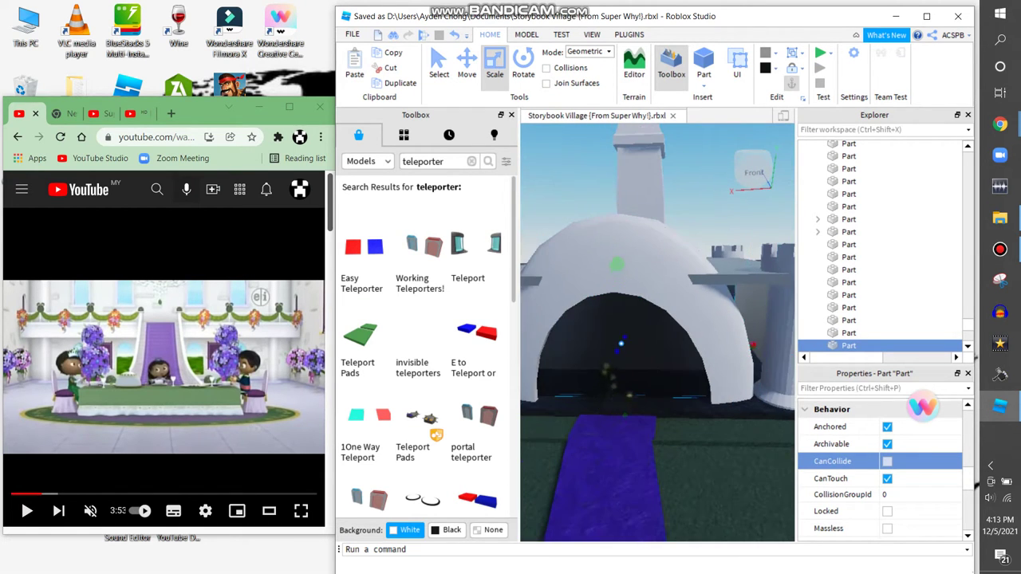
mouse_move(682, 343)
right_down()
mouse_move(662, 345)
mouse_move(678, 343)
mouse_move(682, 355)
mouse_move(678, 343)
right_up()
Shorten the castle's medium stone grey roof part to open a gap behind the entrance arch
key(w)
click(674, 319)
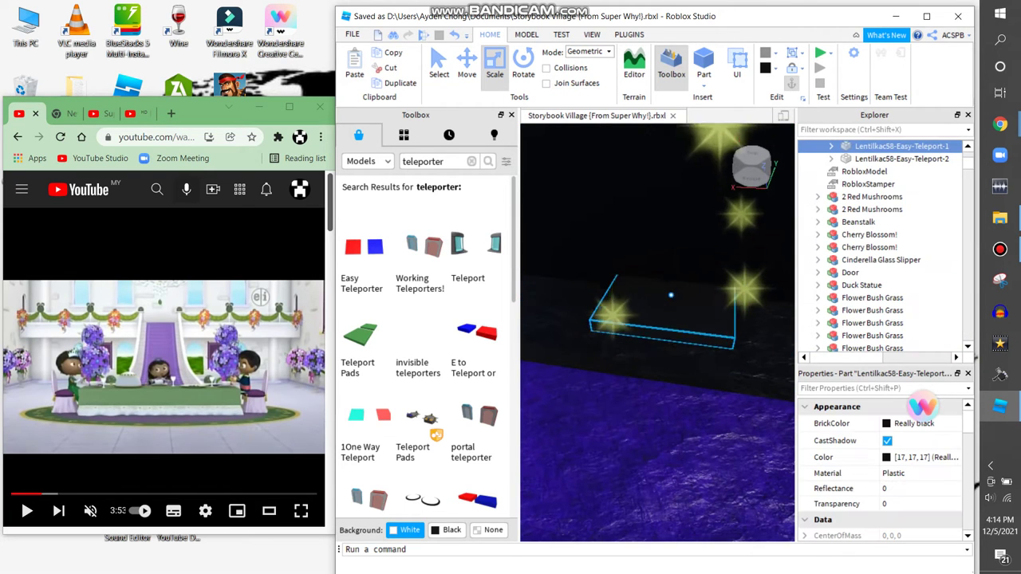
right_drag(674, 319, 700, 400)
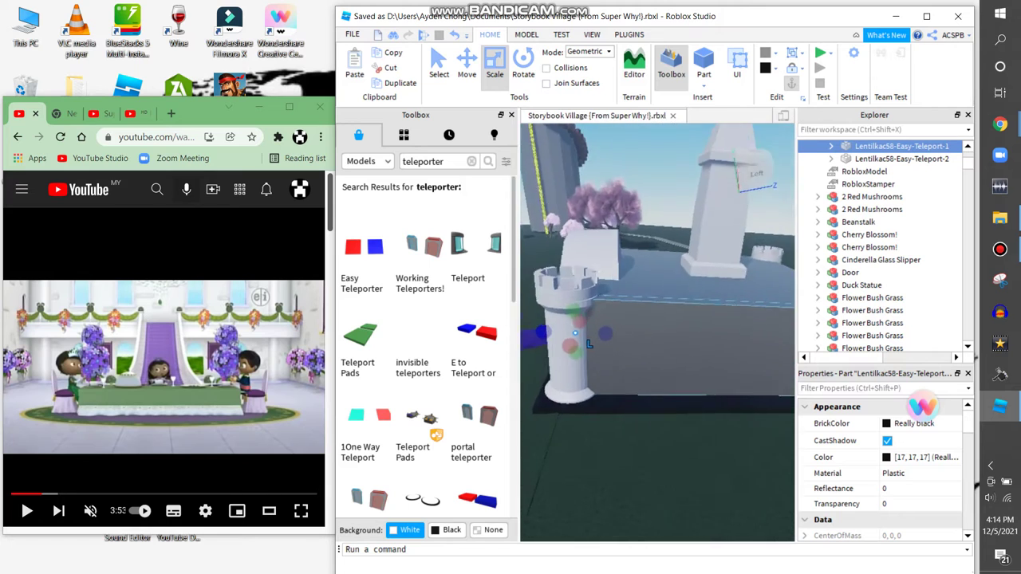
key(f)
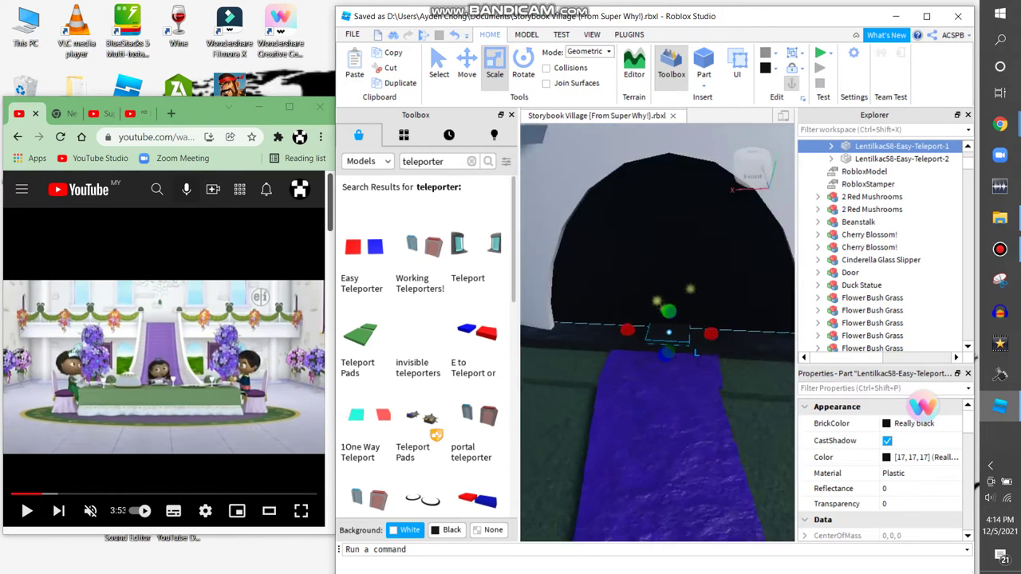
right_drag(700, 401, 707, 407)
click(703, 404)
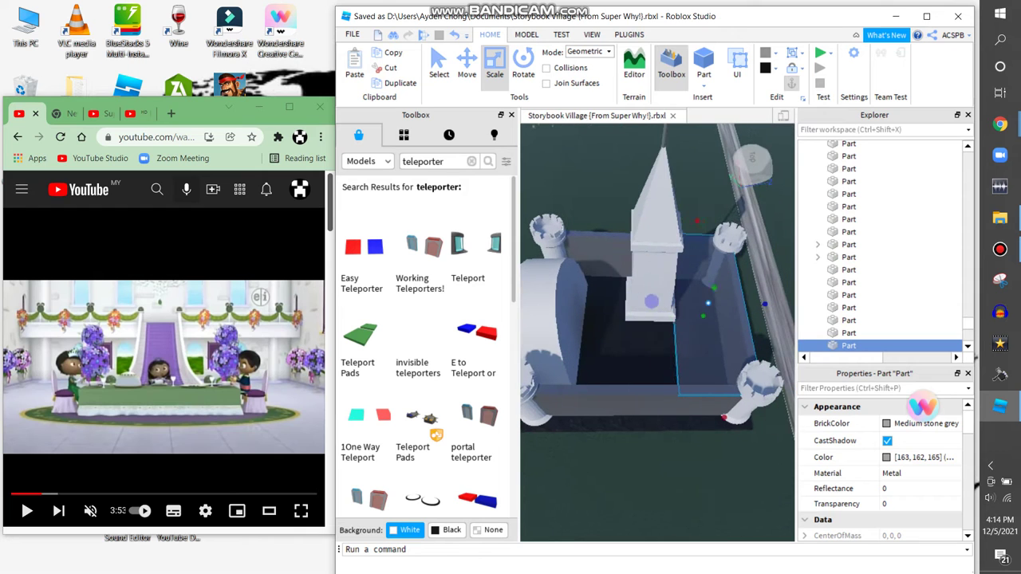
key(f)
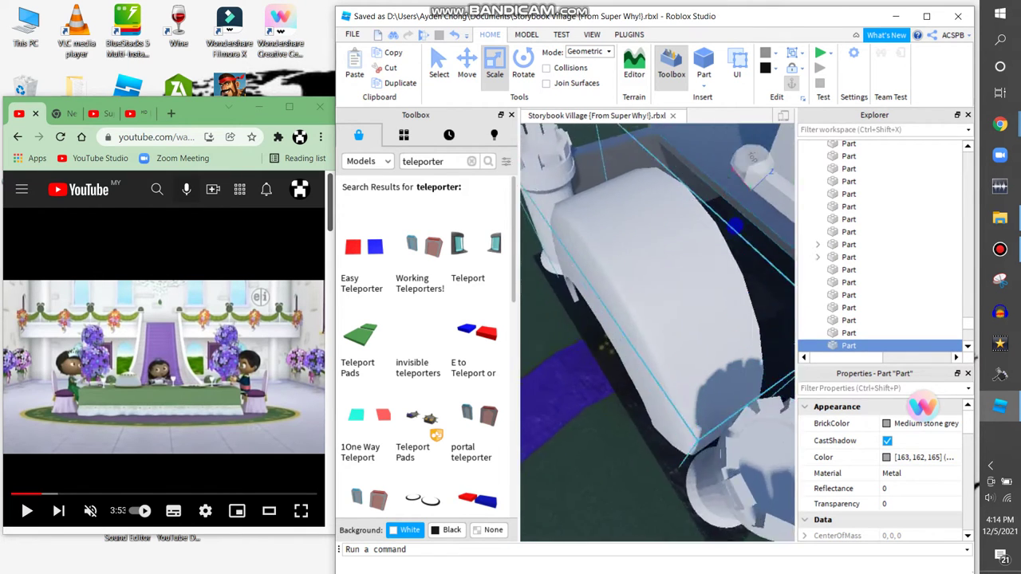
Move the black teleport pad back from the entrance onto the dark floor behind the arch
click(636, 316)
right_drag(636, 316, 636, 317)
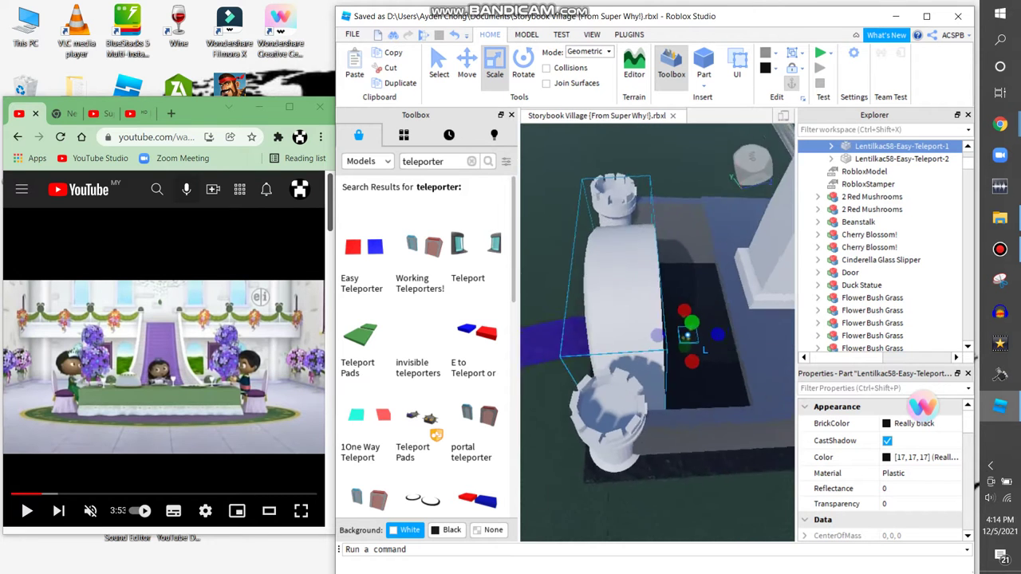
key(f)
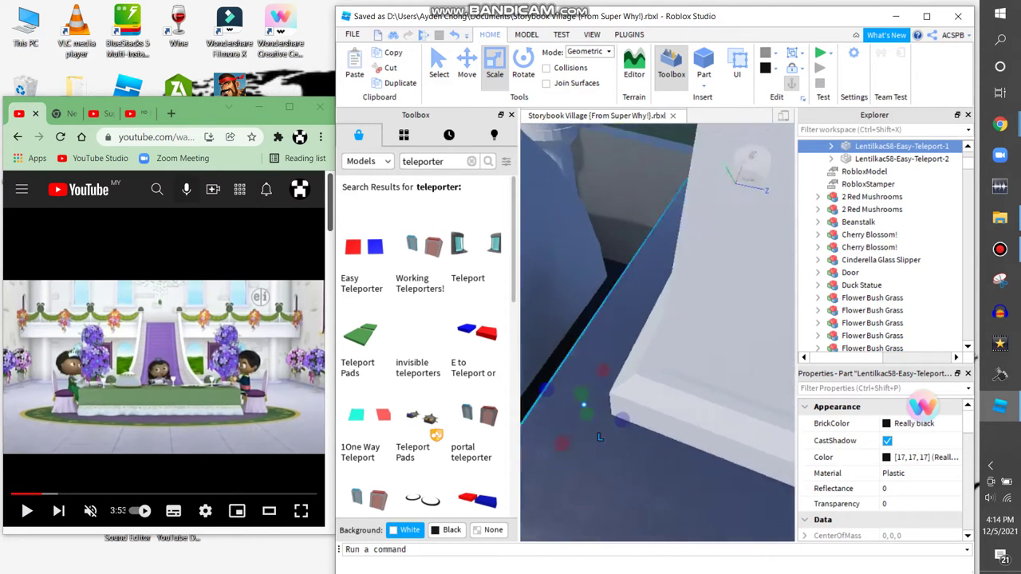
scroll(600, 436, down, 5)
click(602, 453)
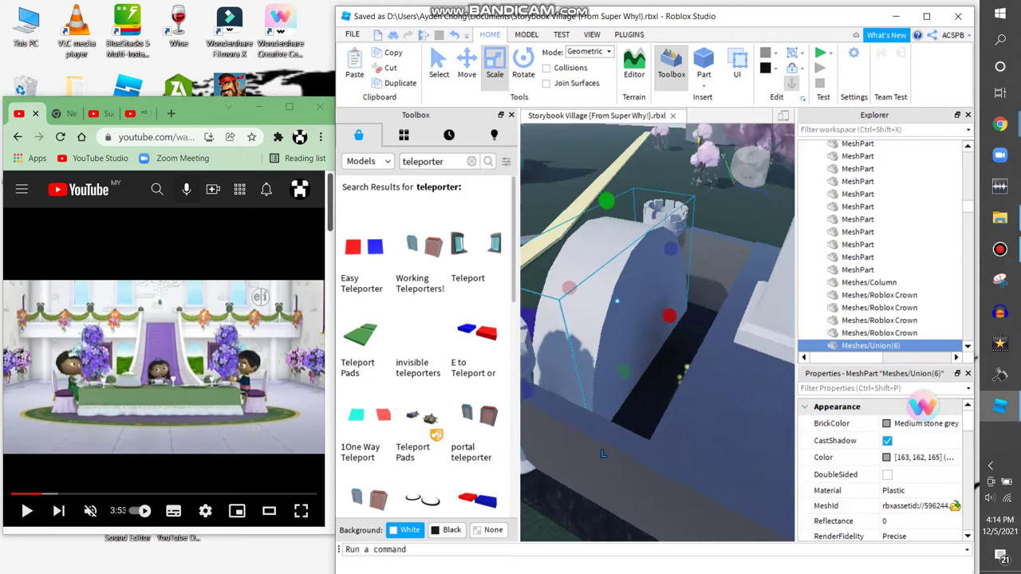
key(a)
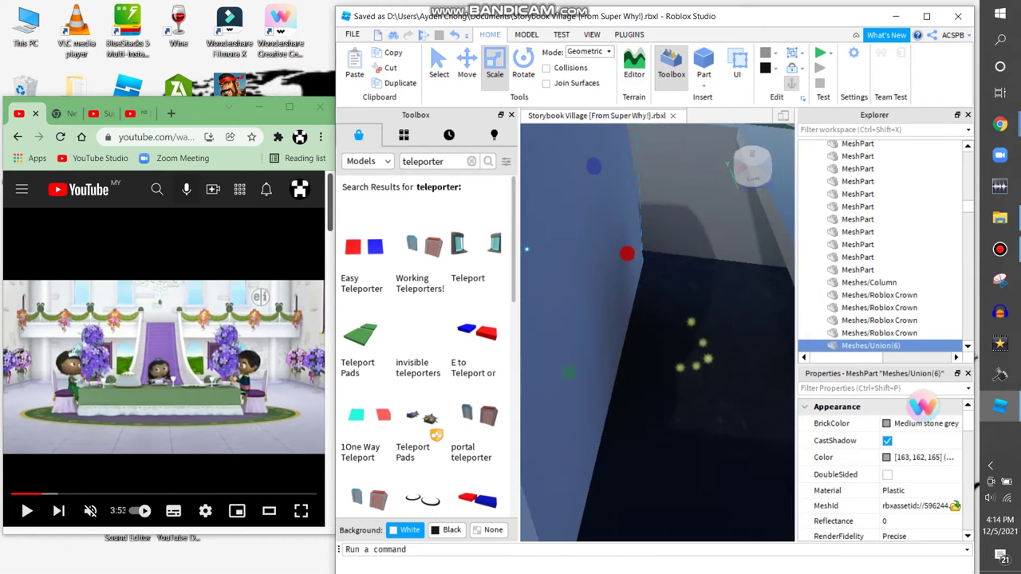
click(634, 337)
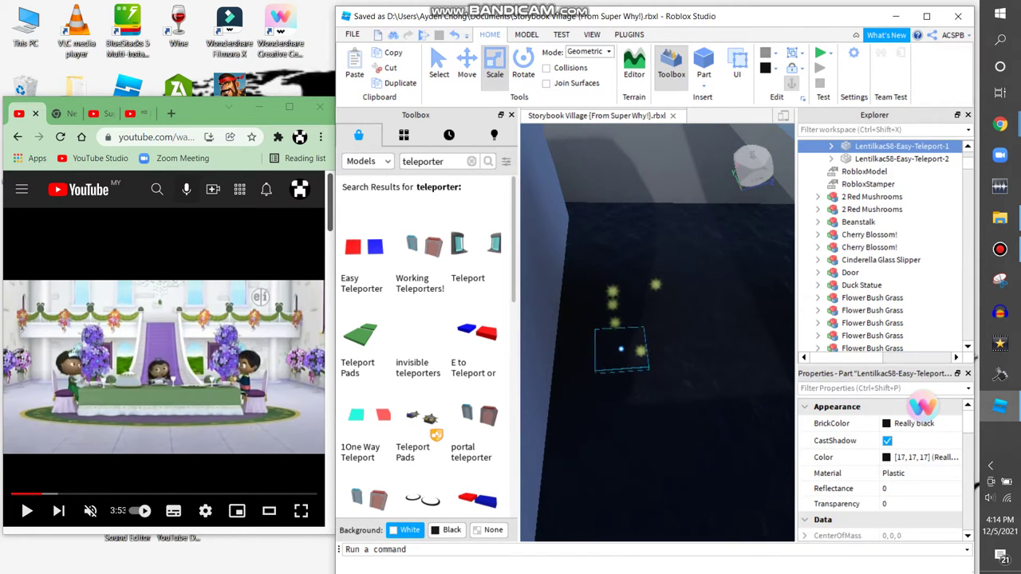
Scale the black teleport pad lengthwise so it spans the gap between the arch and the roof
scroll(632, 345, down, 5)
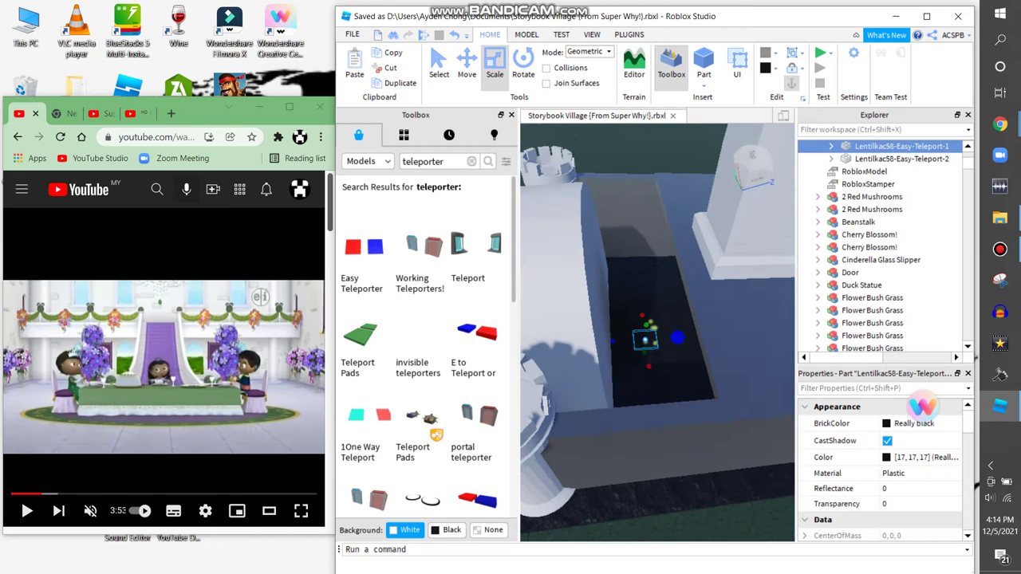
key(e)
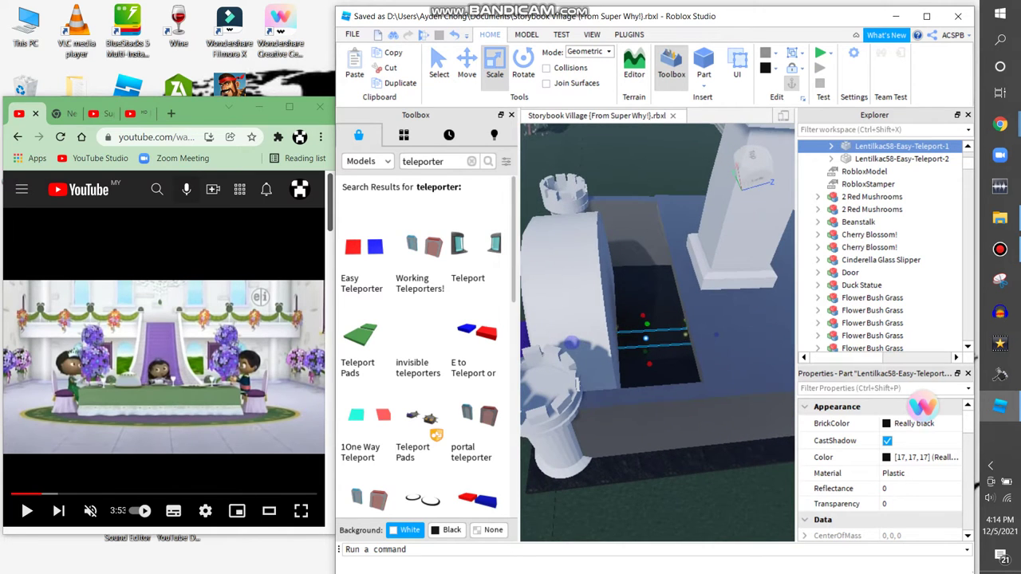
key(w)
key(e)
key(s)
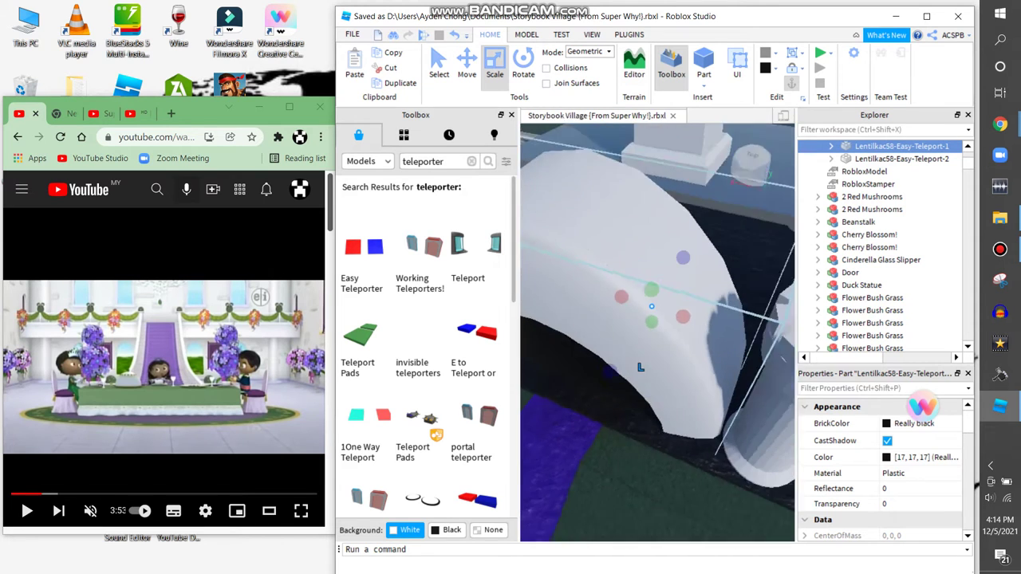
key(w)
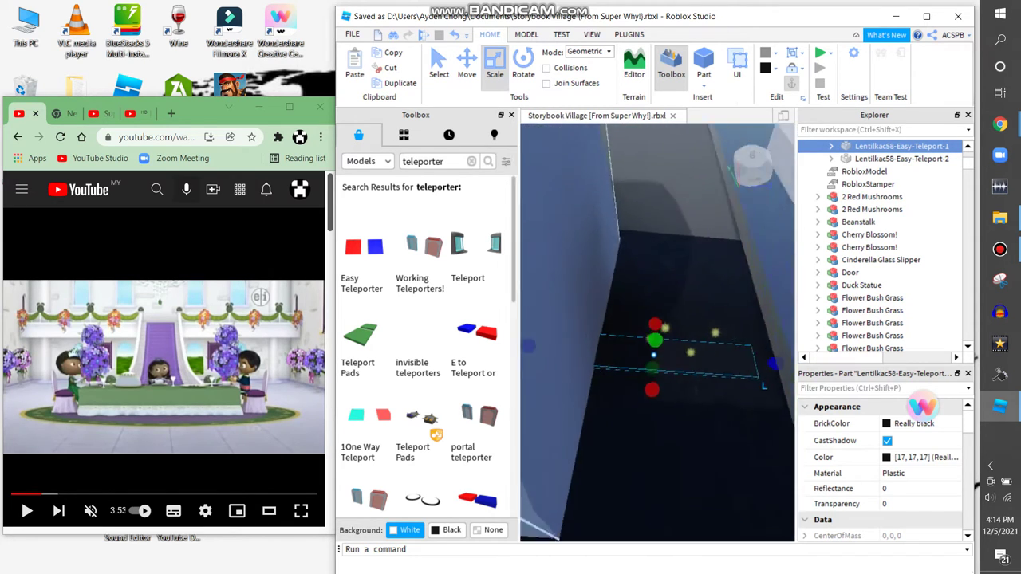
key(s)
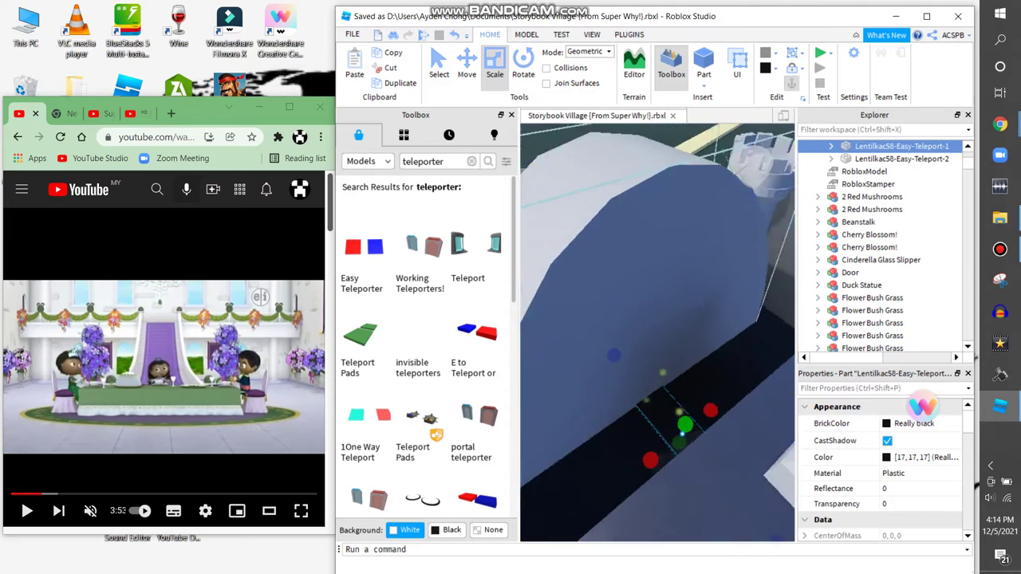
Try to lengthen the medium stone grey entrance arch backward over the gap behind it
key(w)
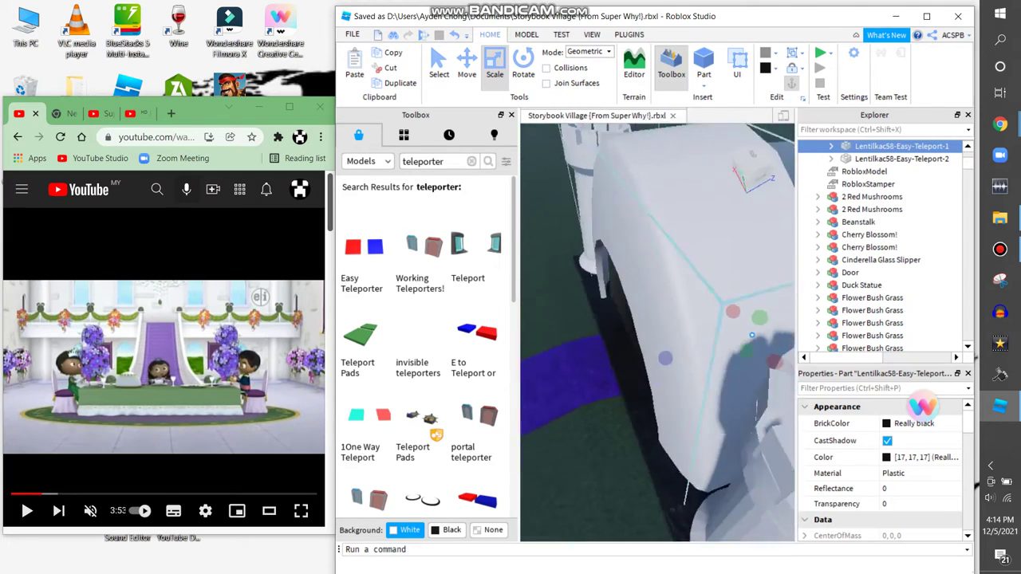
key(s)
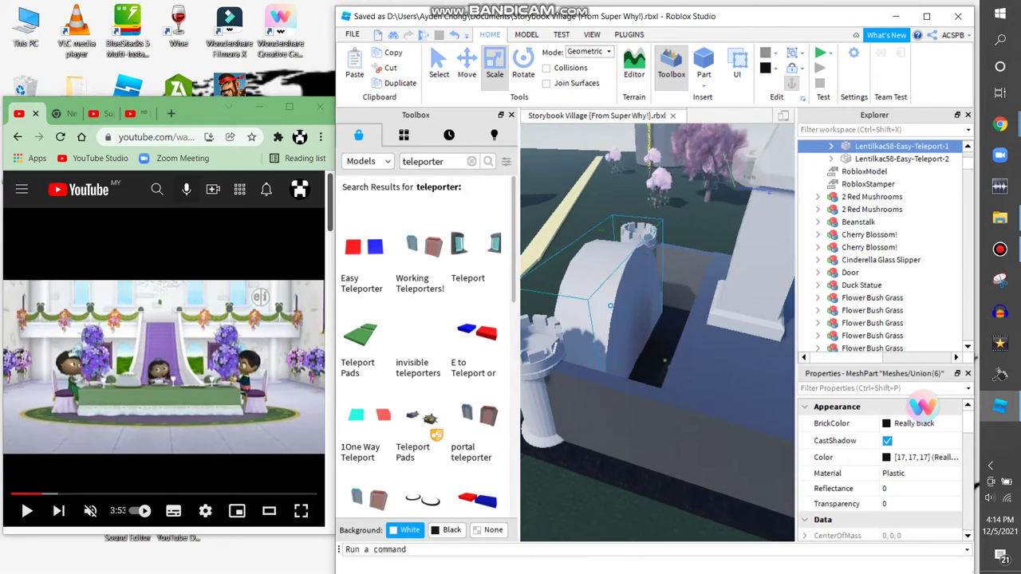
click(539, 481)
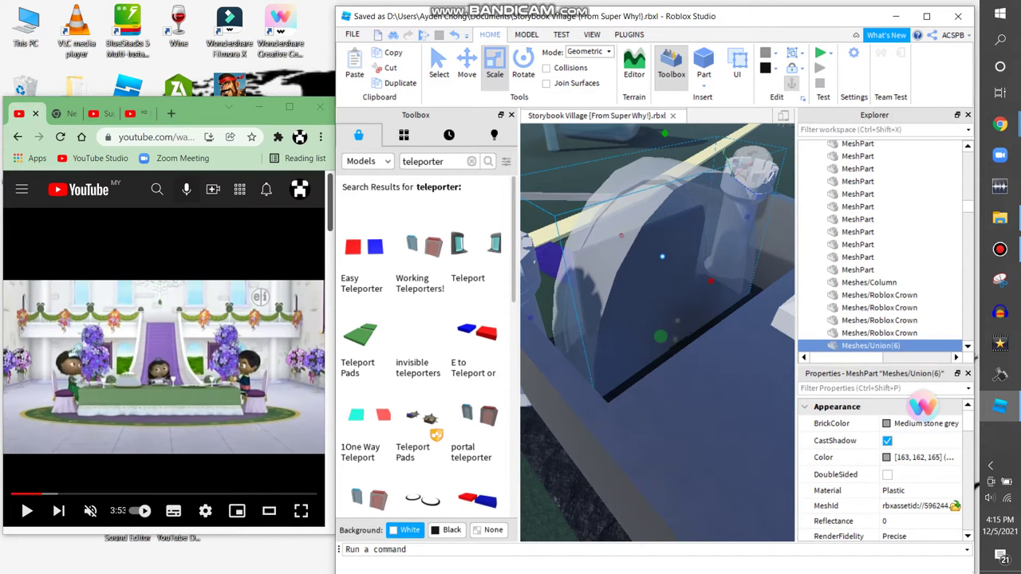
Scale the black teleport pad down so it sits on the dark floor beneath the entrance arch
key(w)
click(678, 323)
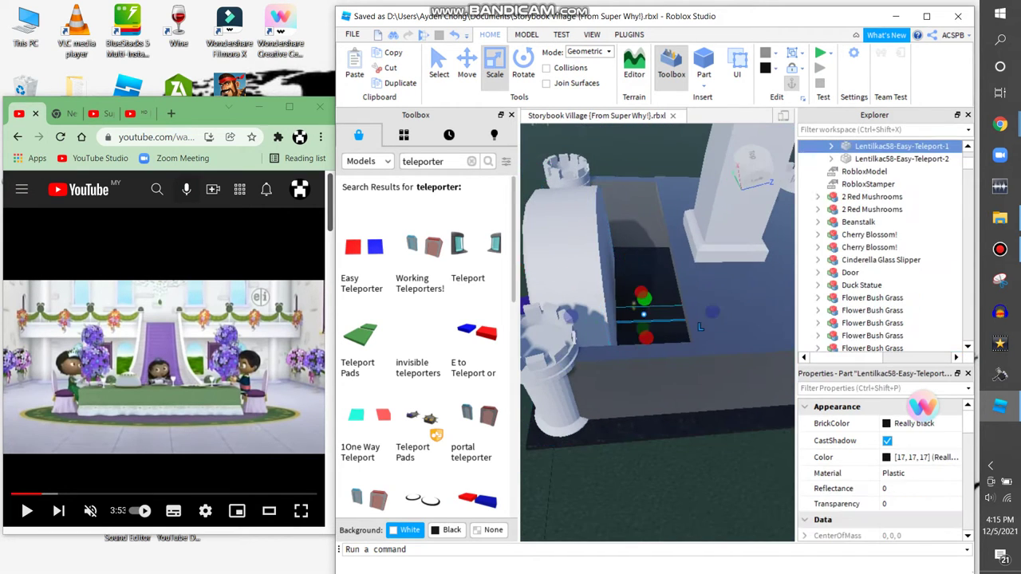
key(w)
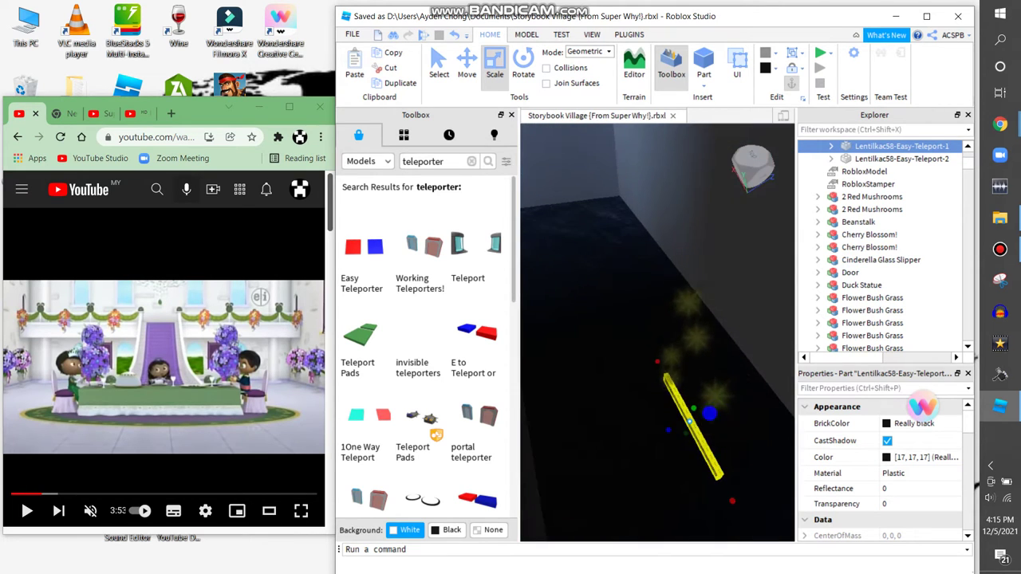
key(s)
key(s)
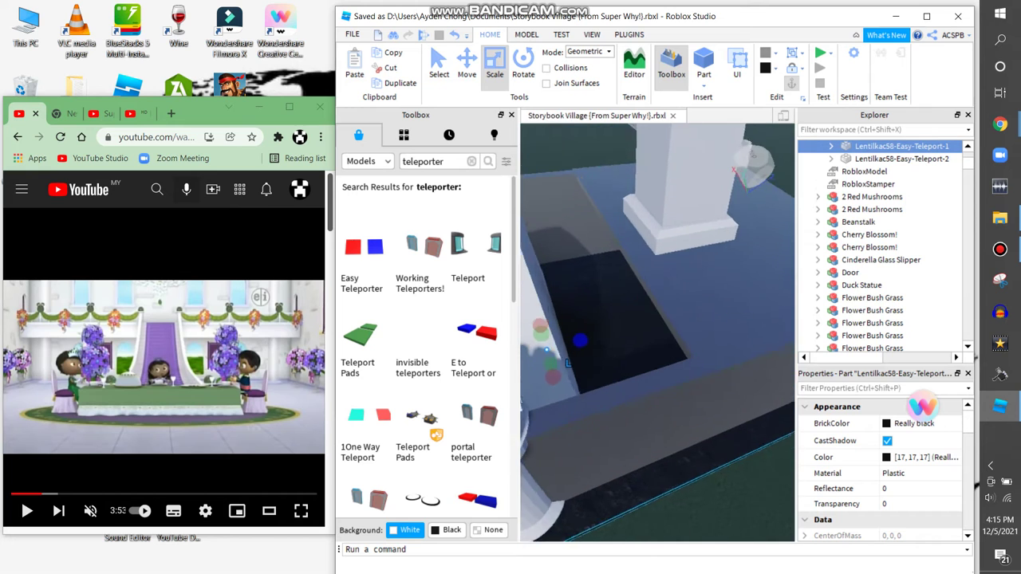
Extend the castle's grey metal roof part forward to close the gap behind the entrance arch
click(686, 335)
key(s)
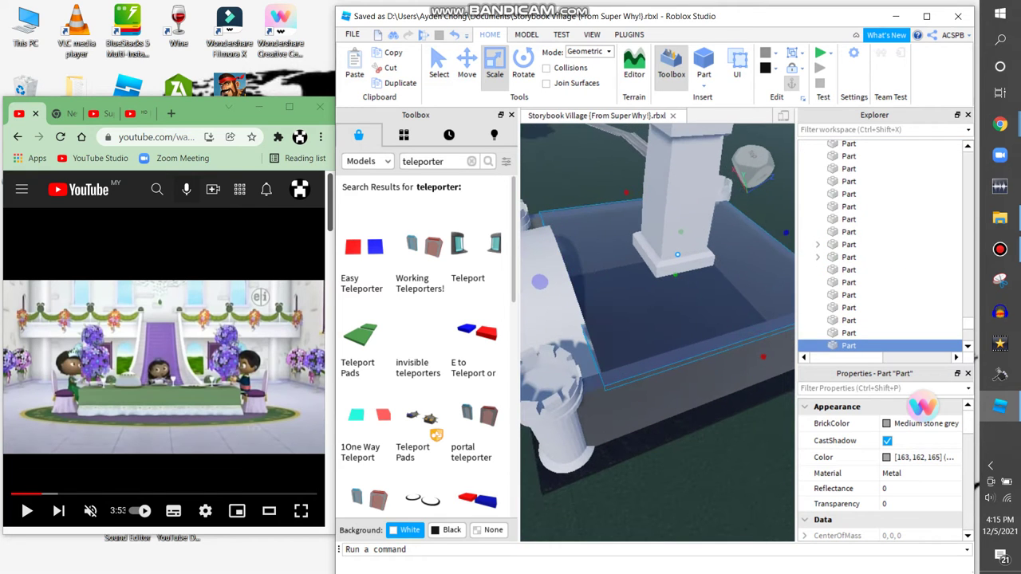
key(s)
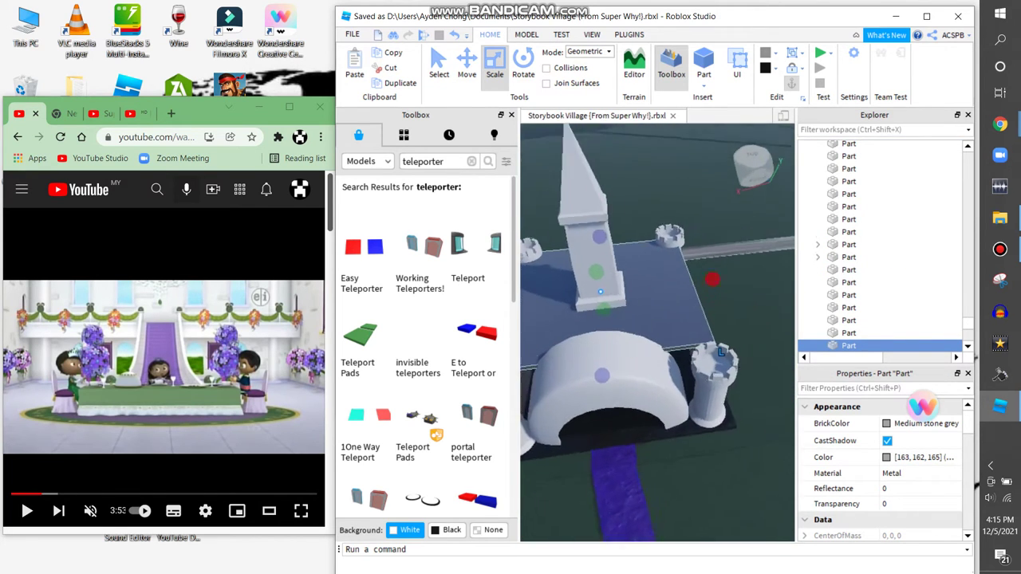
Inspect the black teleport pad beneath the entrance arch up close
click(704, 359)
key(w)
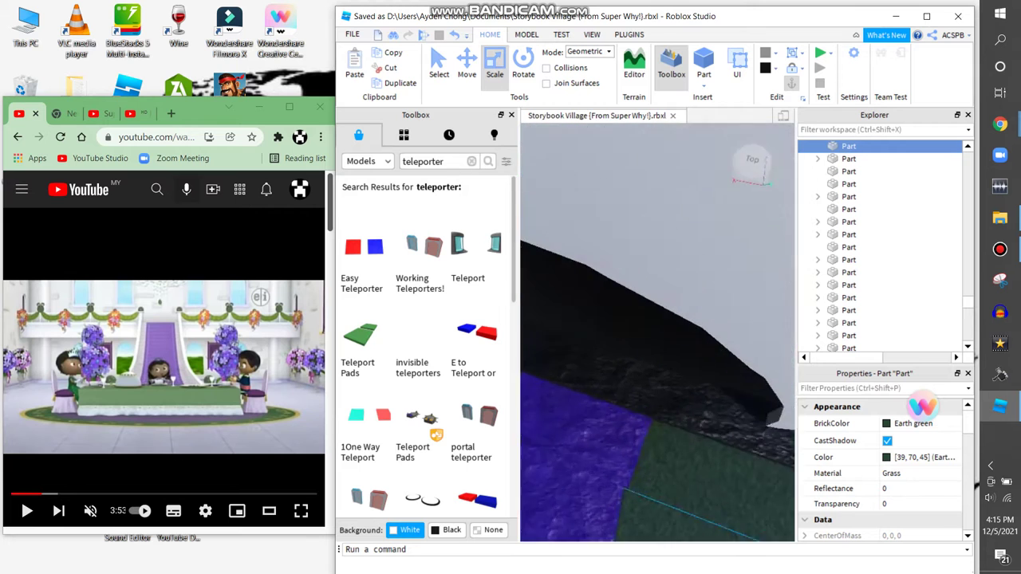
key(w)
key(ctrl+z)
key(f)
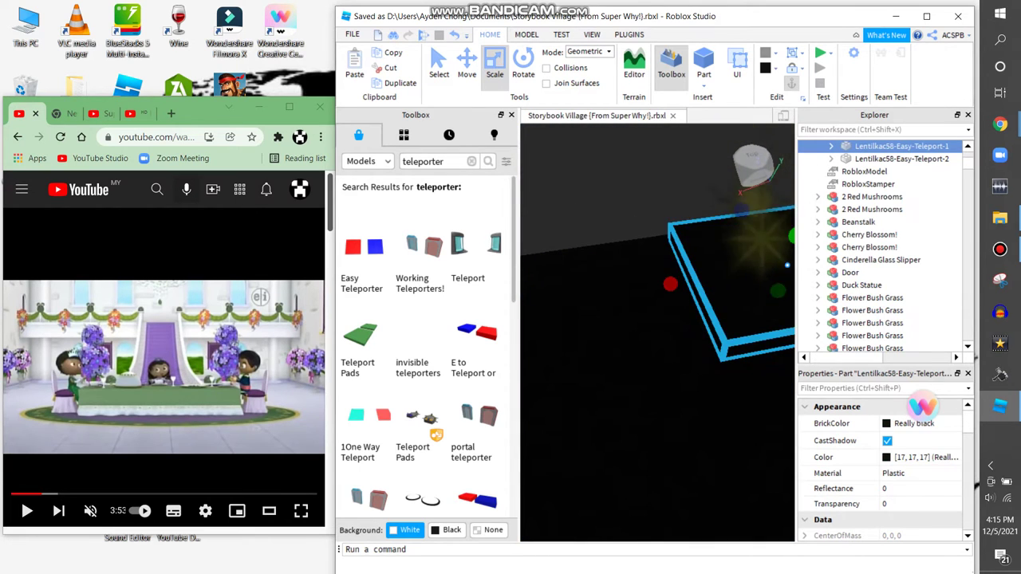
right_drag(595, 253, 596, 327)
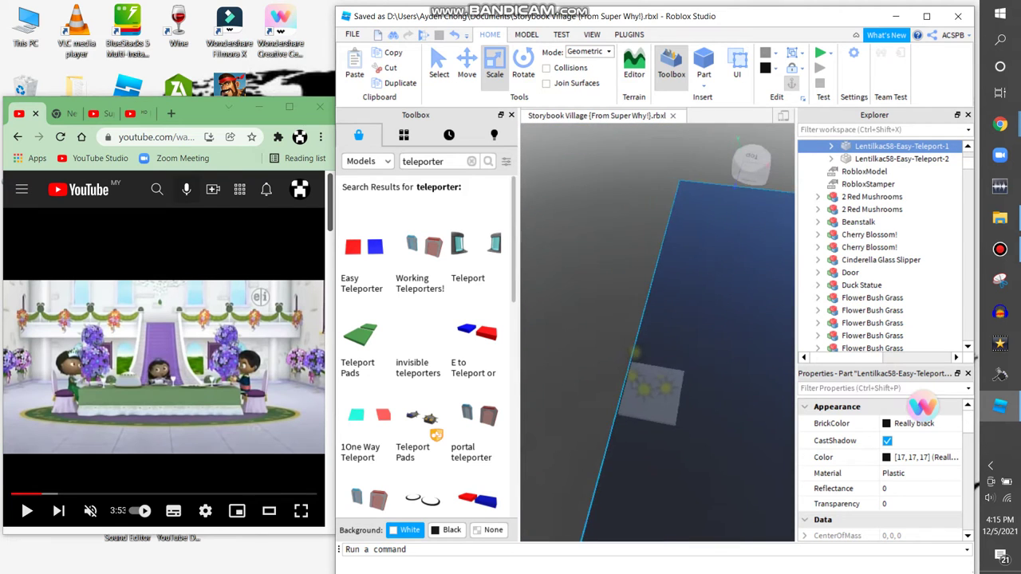
Add a black part as a strip across the castle interior's floor beside the white teleport pad
click(901, 158)
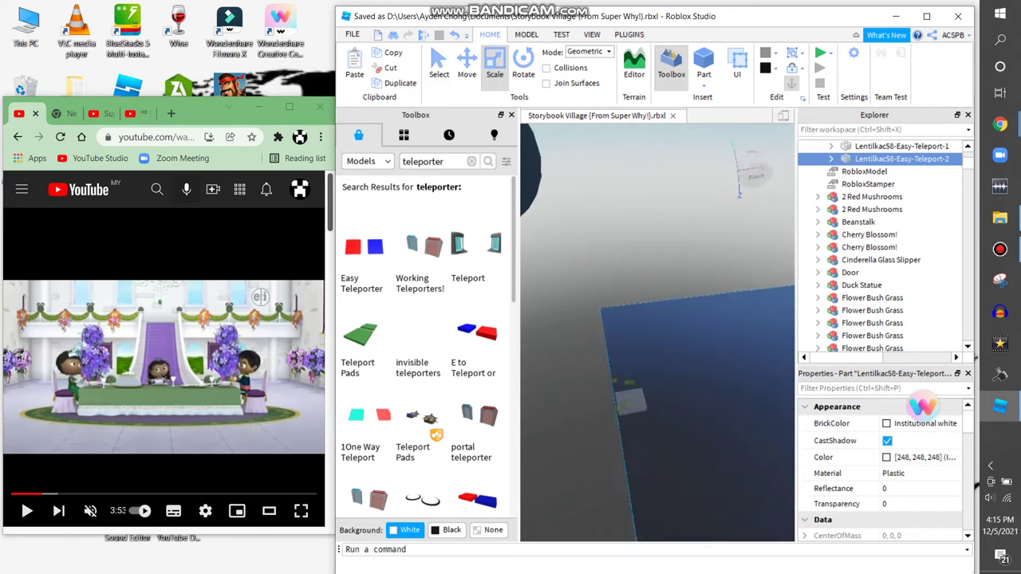
click(630, 403)
mouse_move(999, 250)
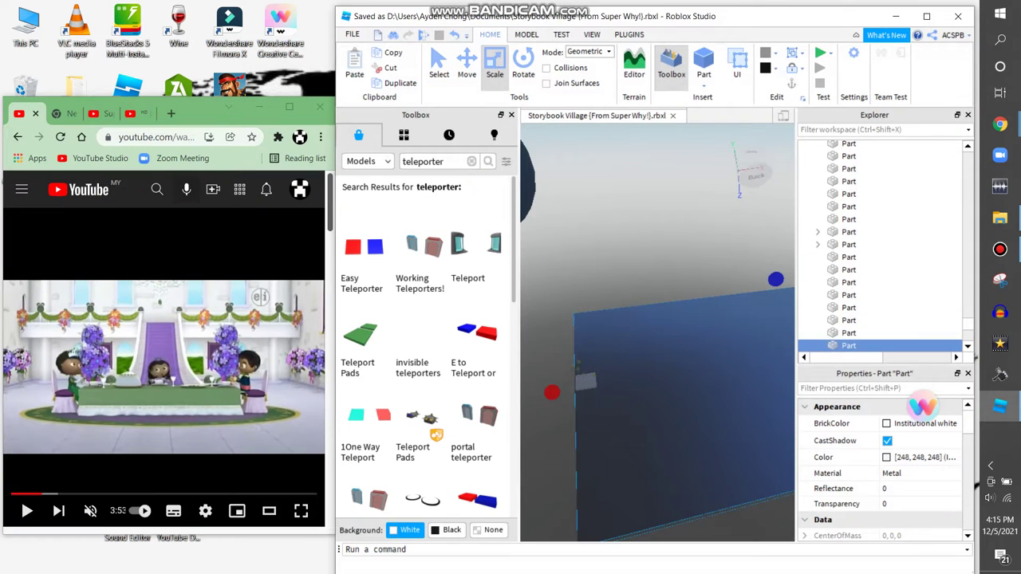
right_drag(658, 335, 526, 311)
click(654, 331)
key(f)
Turn off CanCollide for the black part and anchor it
scroll(878, 478, down, 5)
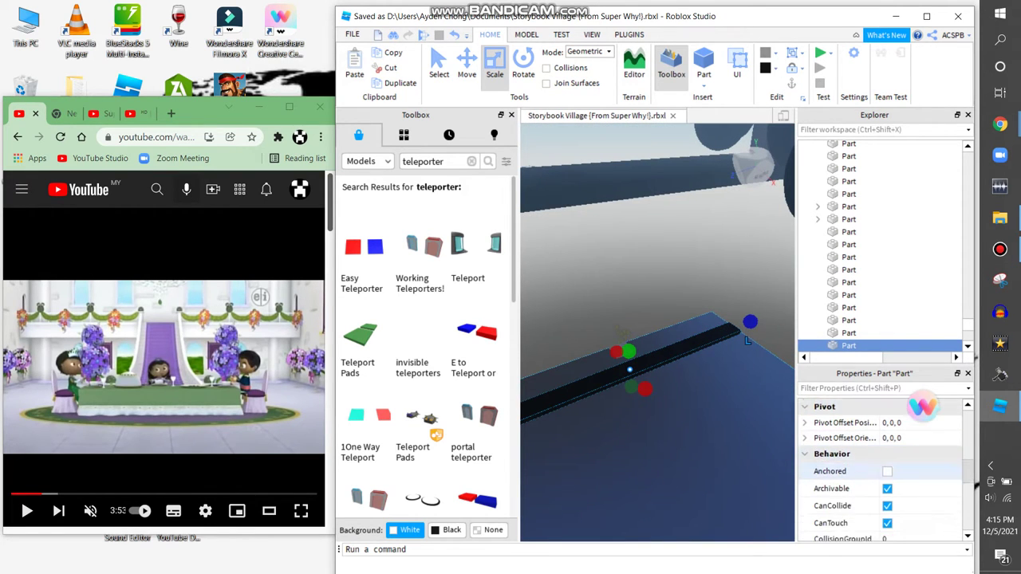
scroll(877, 479, down, 3)
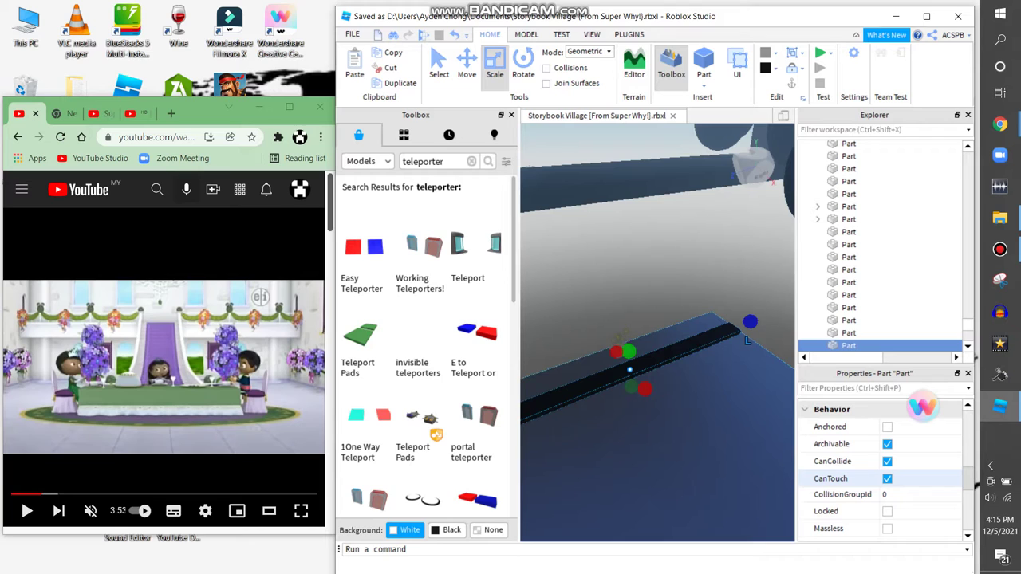
click(887, 427)
click(887, 461)
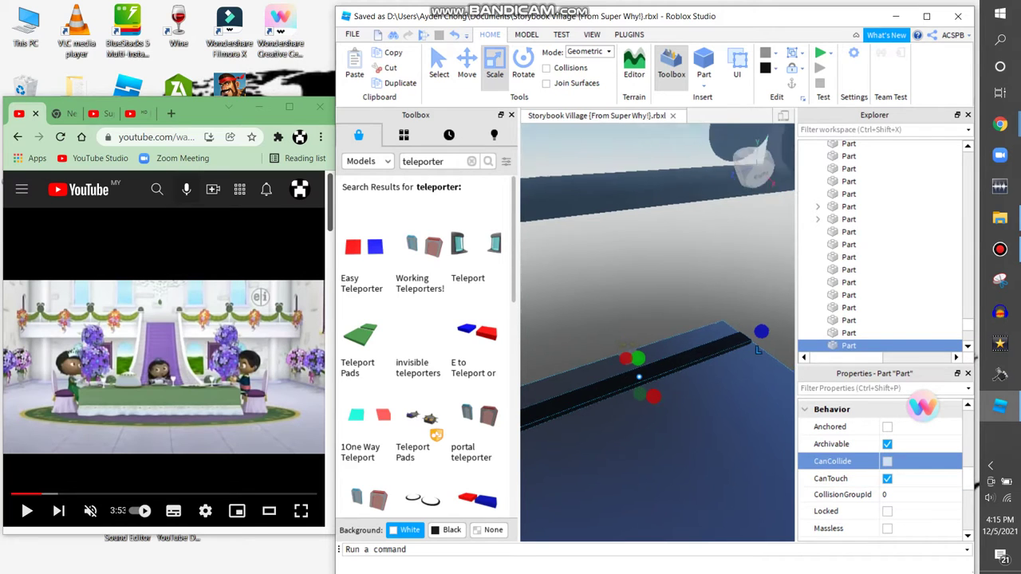
click(887, 427)
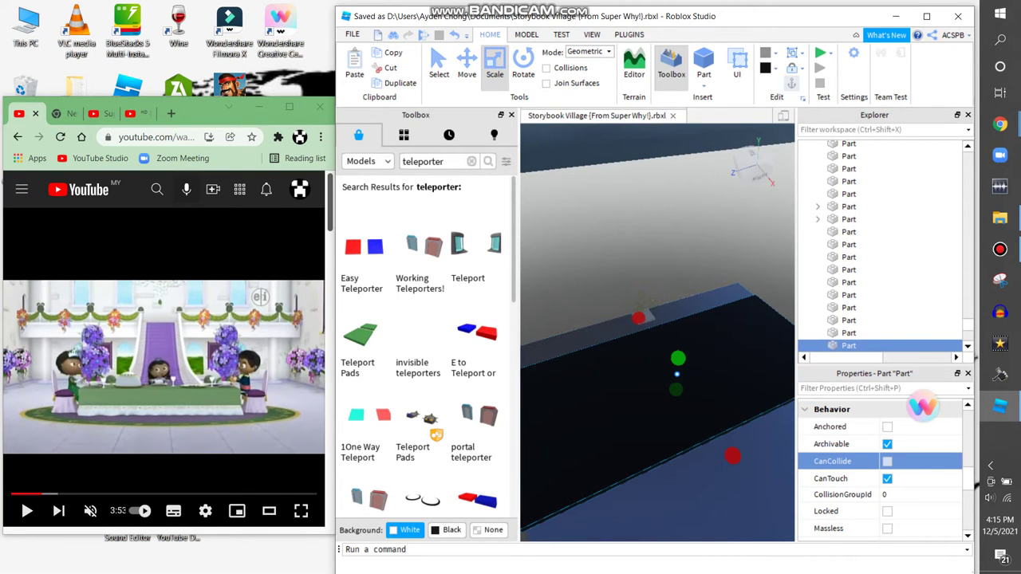
Scale the black part into a wide, tall block behind the white teleport pad
scroll(676, 373, up, 5)
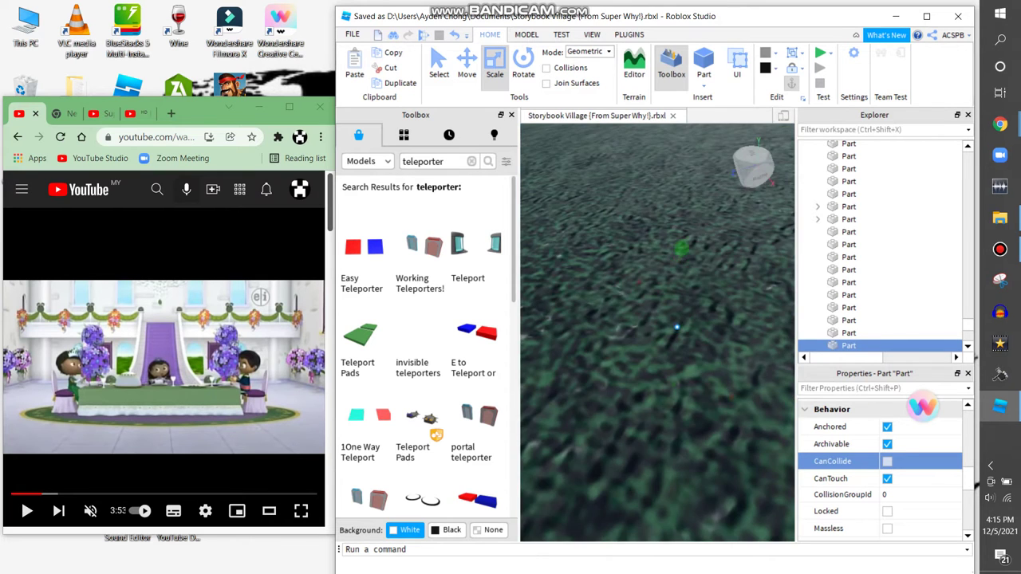
scroll(676, 327, down, 10)
right_drag(701, 431, 547, 442)
Extend the white metal floor past the teleport pad and scale a duplicate of it into an upright wall along one side edge
click(550, 438)
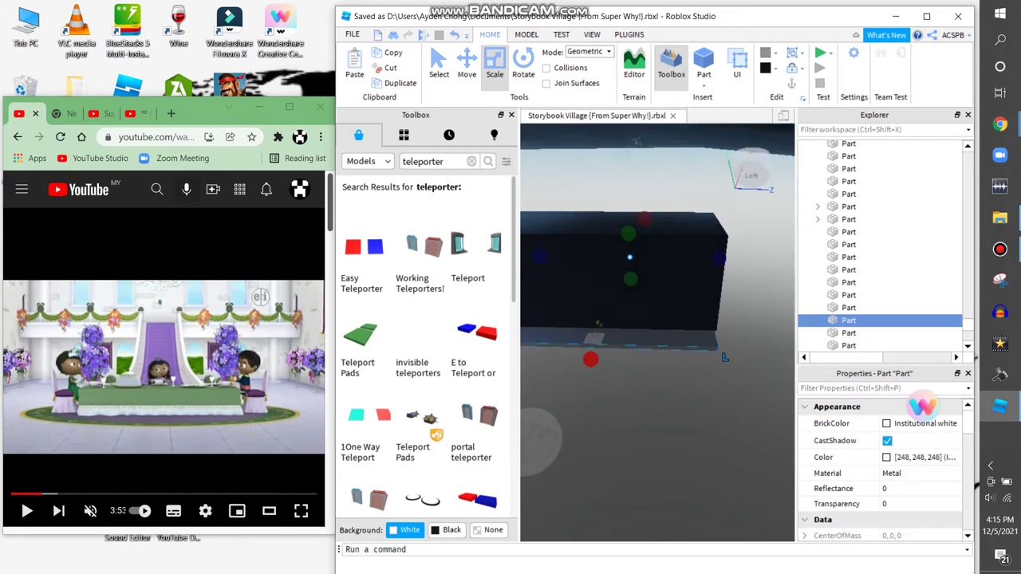
scroll(657, 319, up, 3)
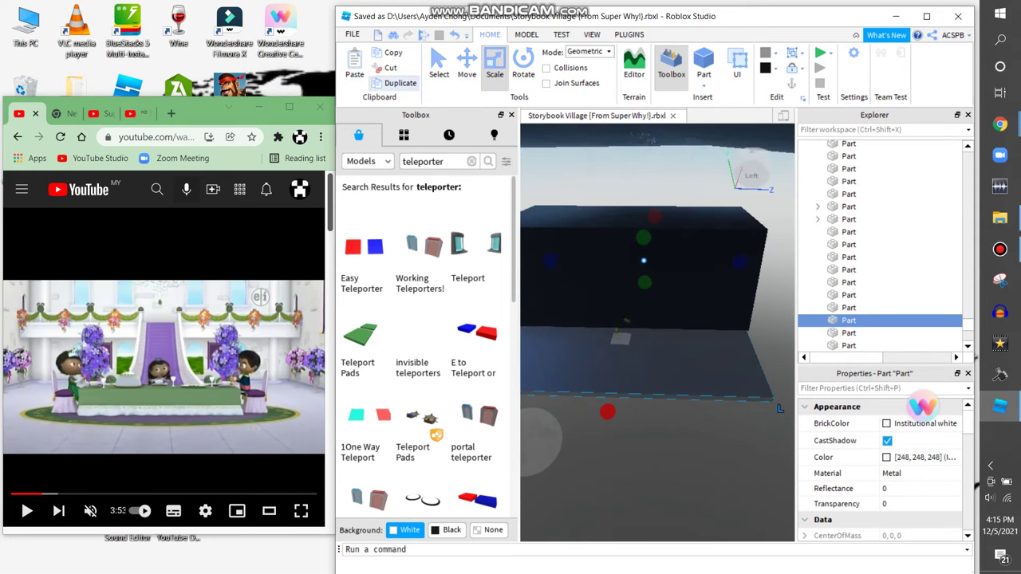
key(ctrl+d)
scroll(657, 319, down, 1)
key(d)
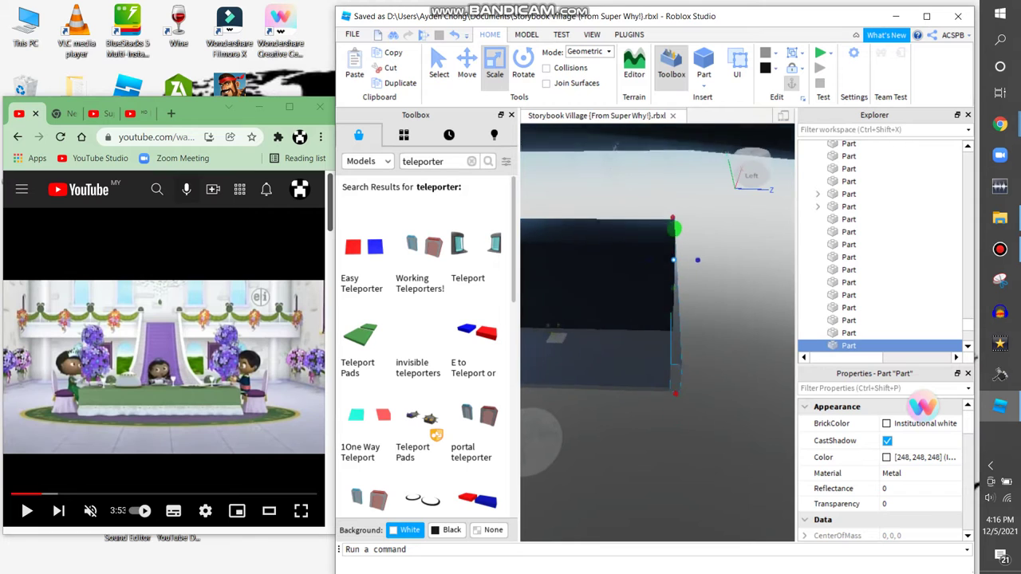
key(q)
right_drag(683, 402, 683, 375)
key(a)
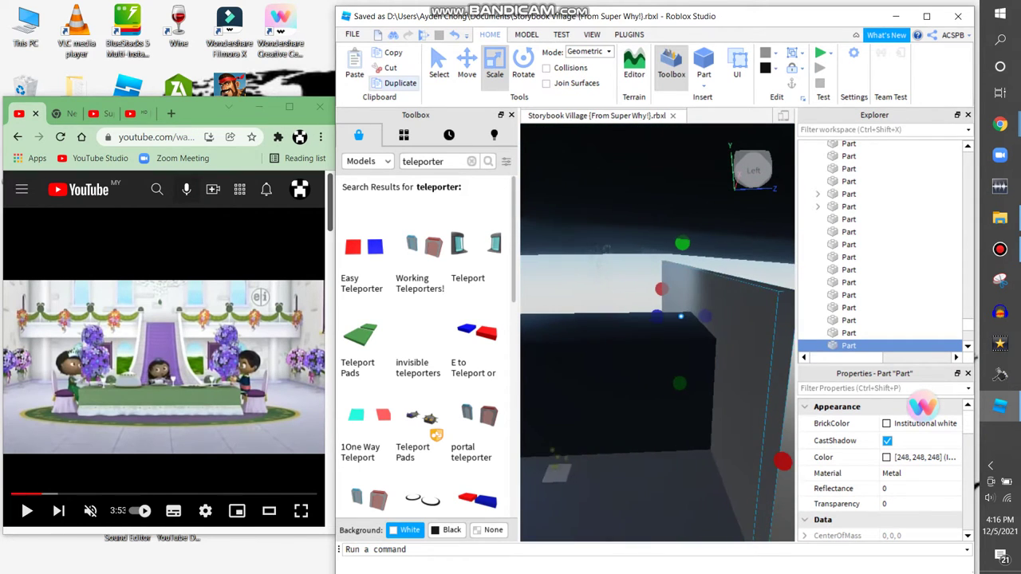
Duplicate the side wall and move the copy to the opposite edge of the floor
key(ctrl+2)
key(s)
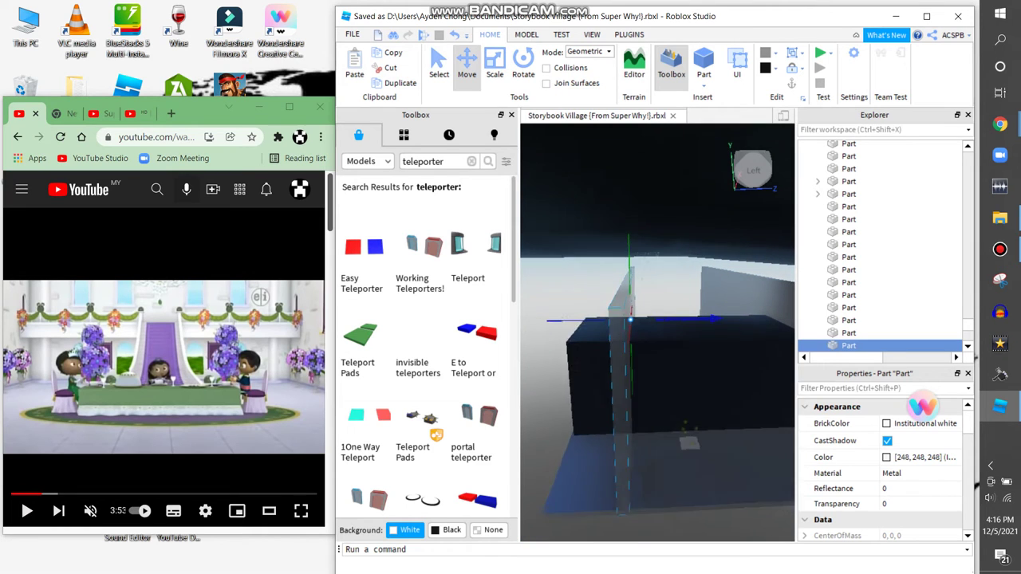
key(w)
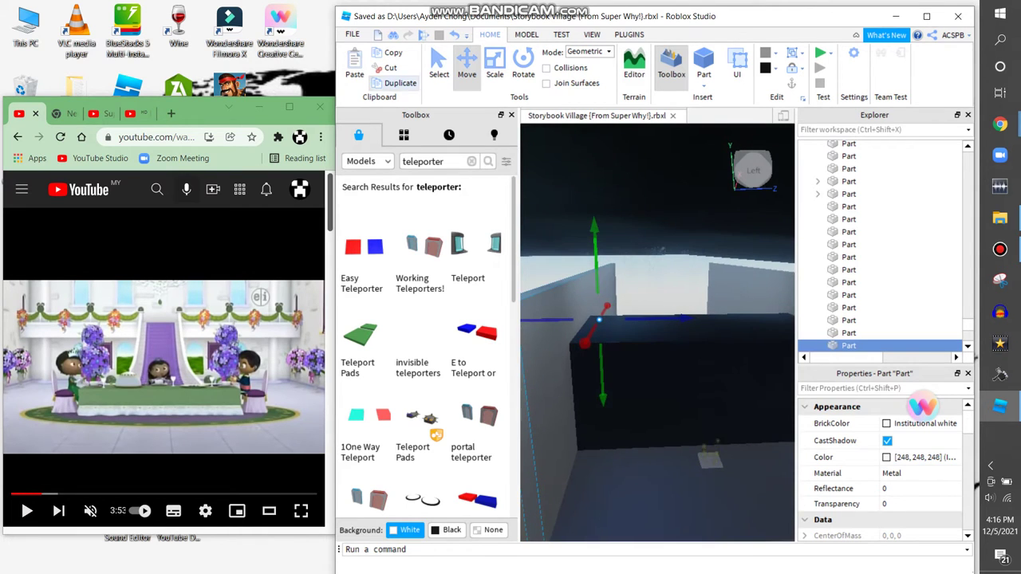
Duplicate the wall again and scale the copy across the open side facing the black block to enclose the room
key(ctrl+3)
key(s)
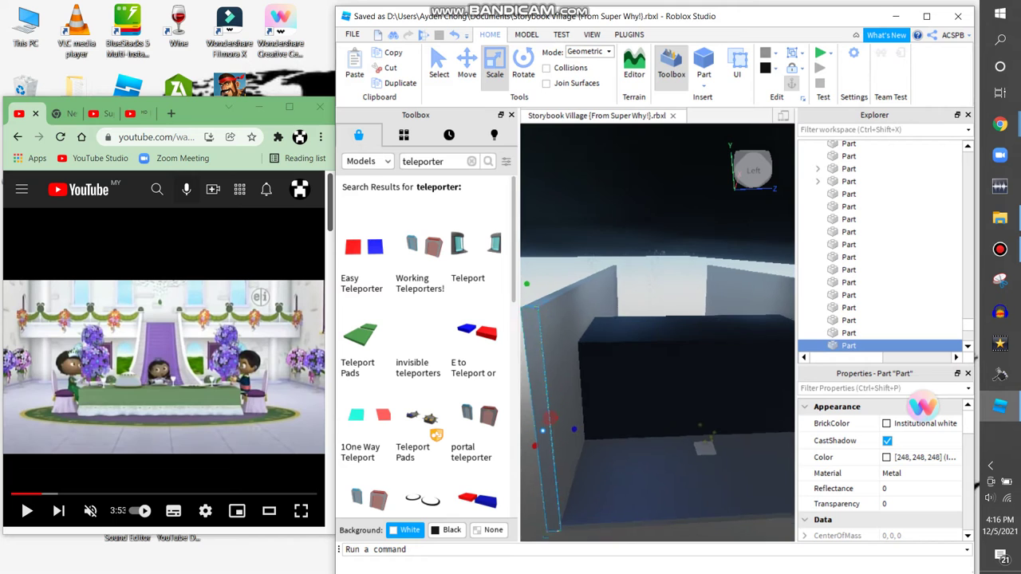
key(d)
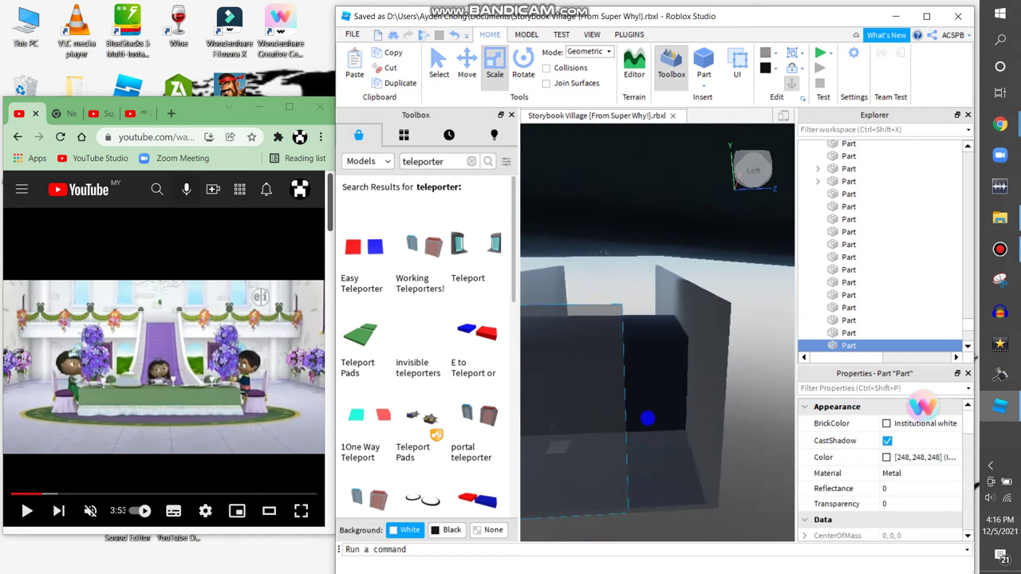
key(s)
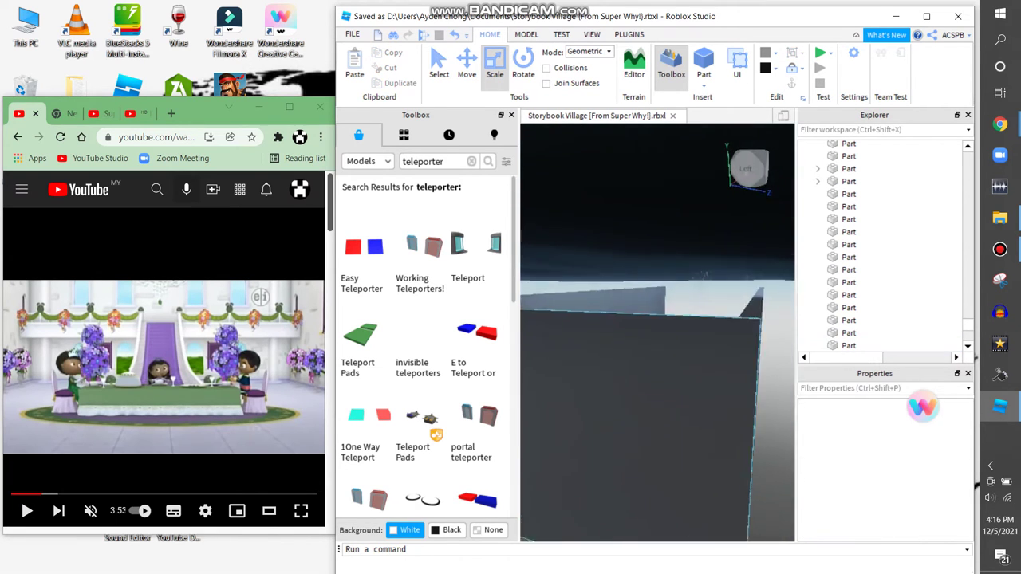
key(s)
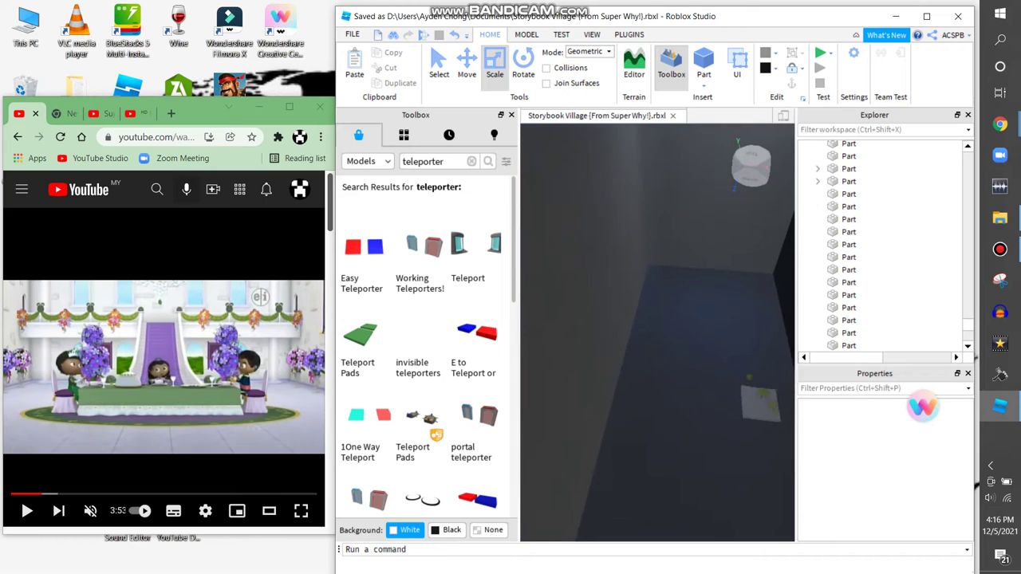
Search the Toolbox meshes for "union"
click(367, 161)
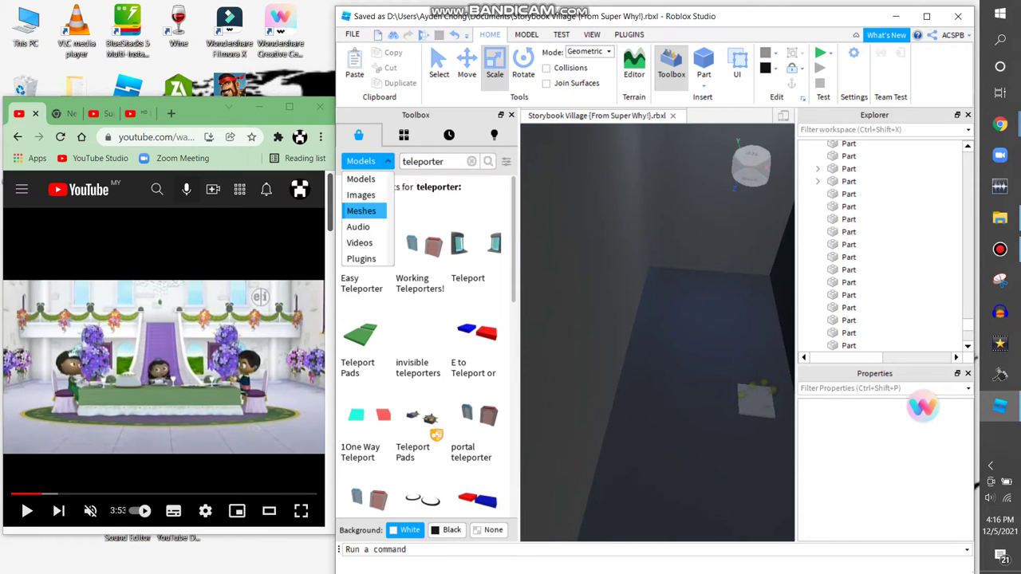
click(361, 211)
click(472, 161)
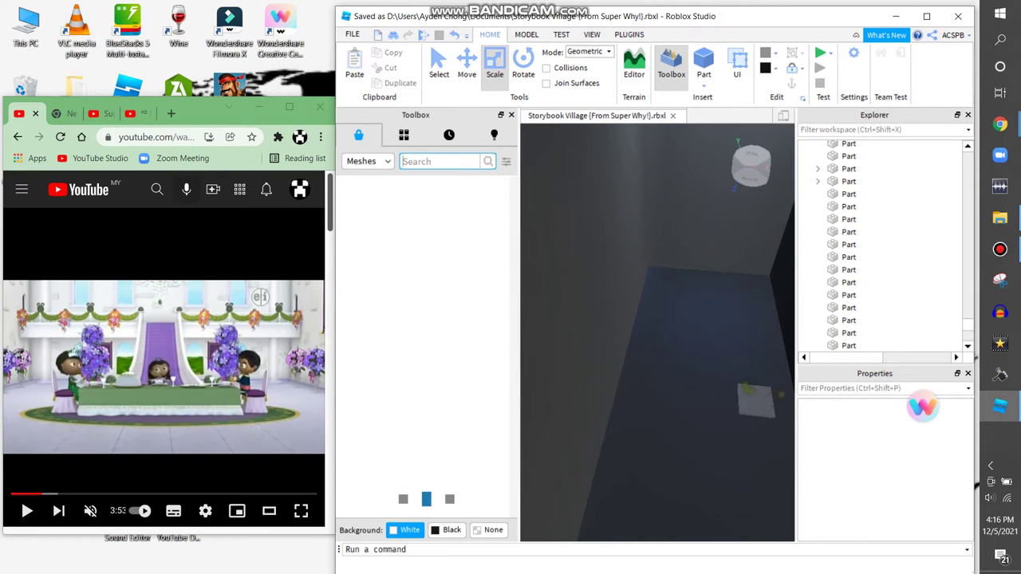
text(uni)
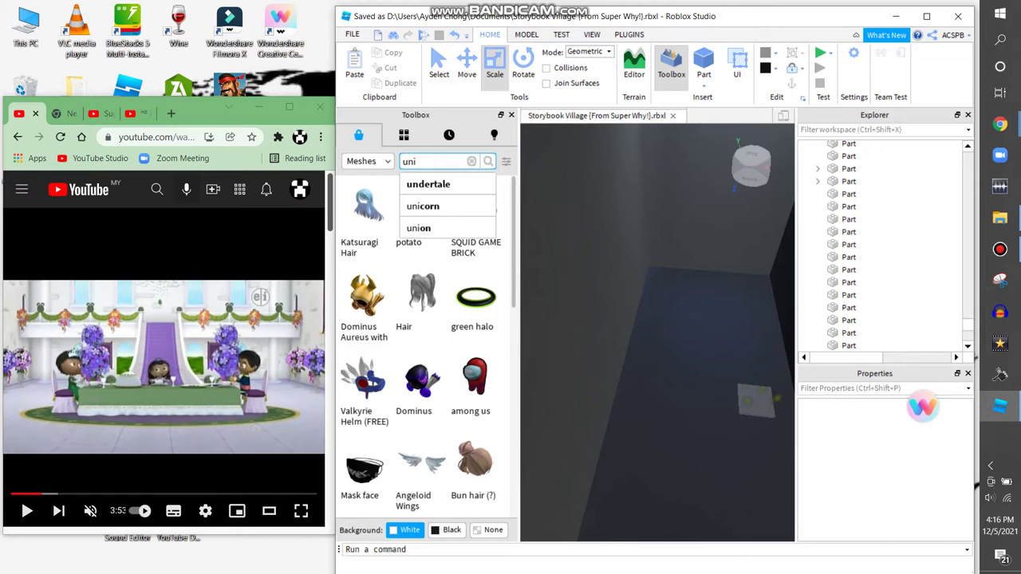
text(nn)
key(Return)
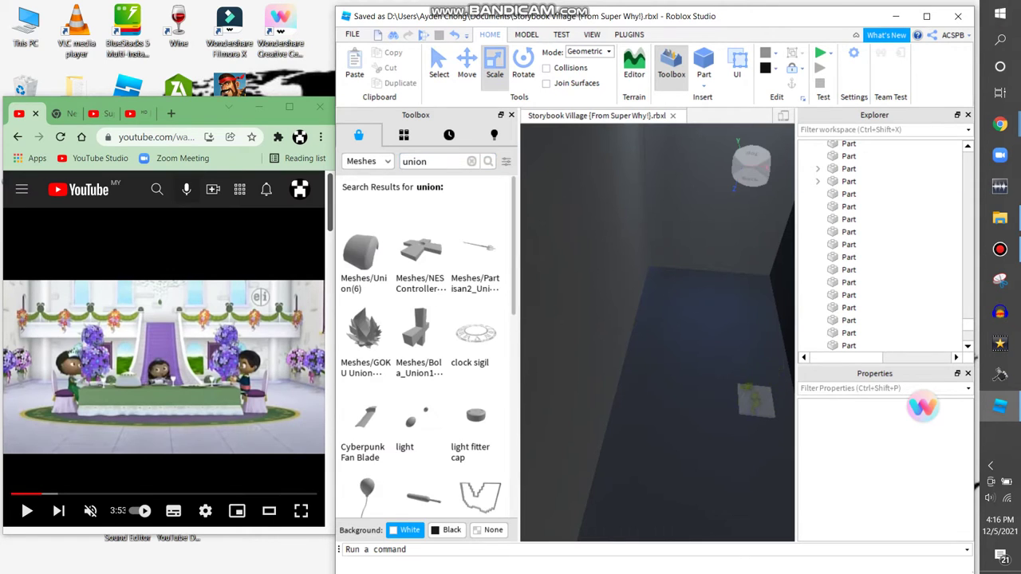
Insert the Meshes/Union(6) arch mesh into the walled room and enlarge it toward the height of the walls
right_drag(657, 335, 694, 346)
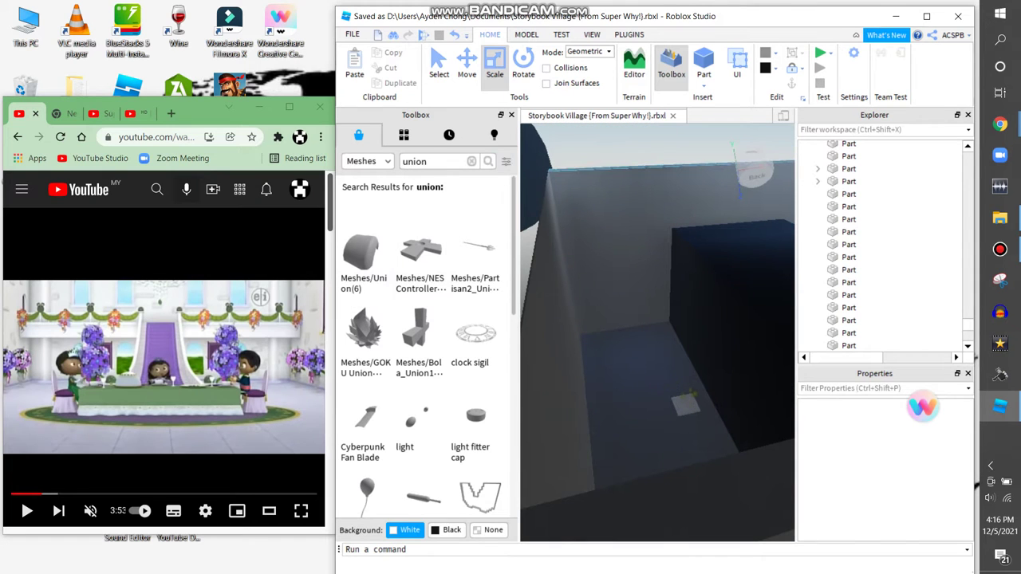
drag(361, 253, 616, 316)
key(f)
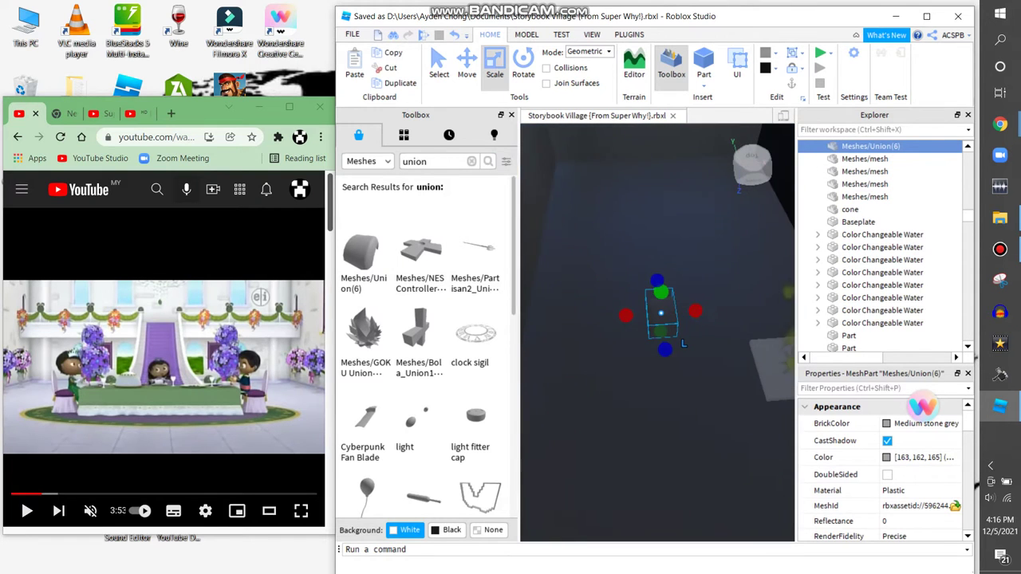
right_drag(694, 346, 693, 490)
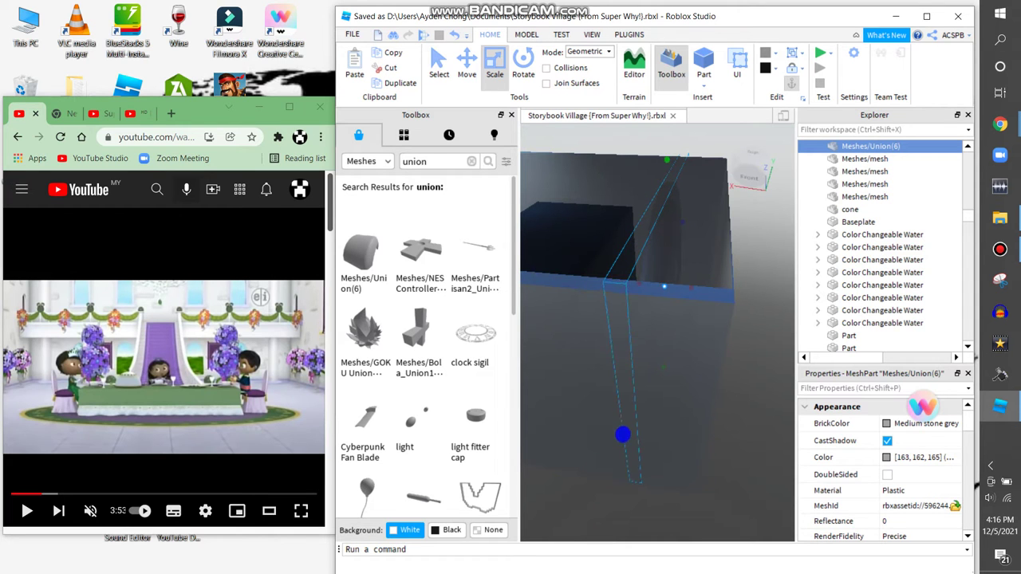
right_drag(694, 490, 732, 496)
Rotate the enlarged arch mesh so its opening faces along the room
key(ctrl+4)
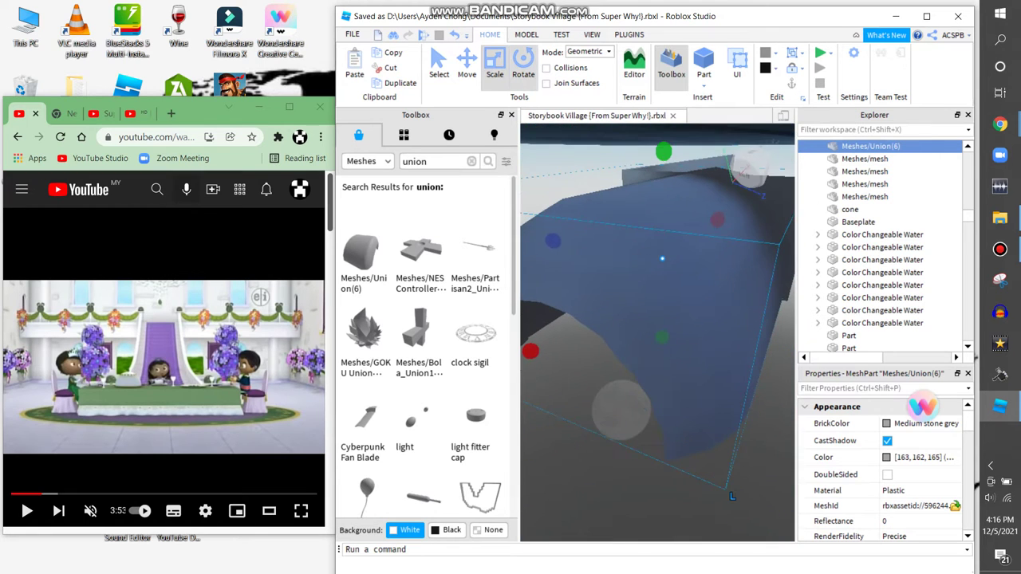
drag(638, 280, 670, 285)
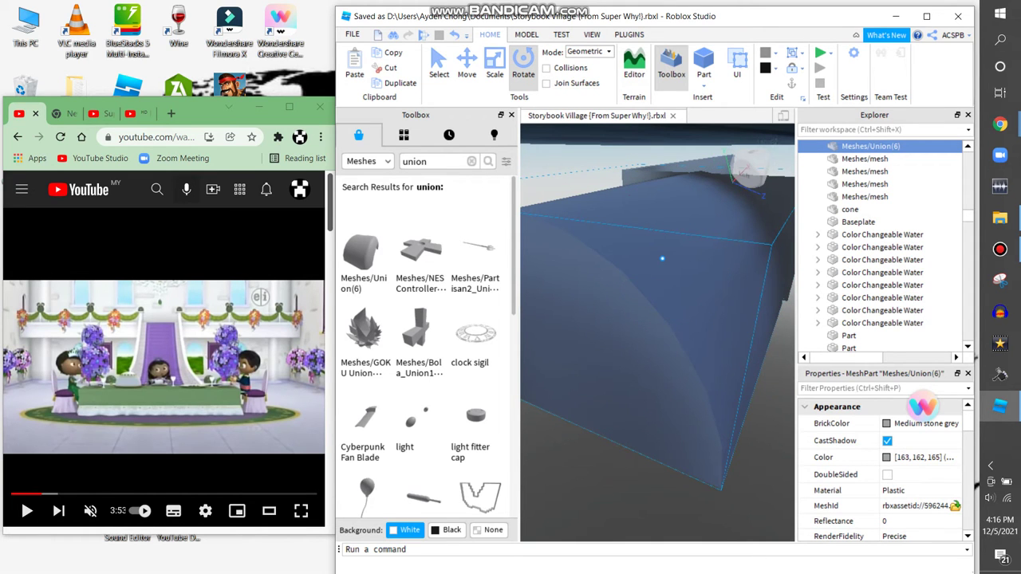
key(s)
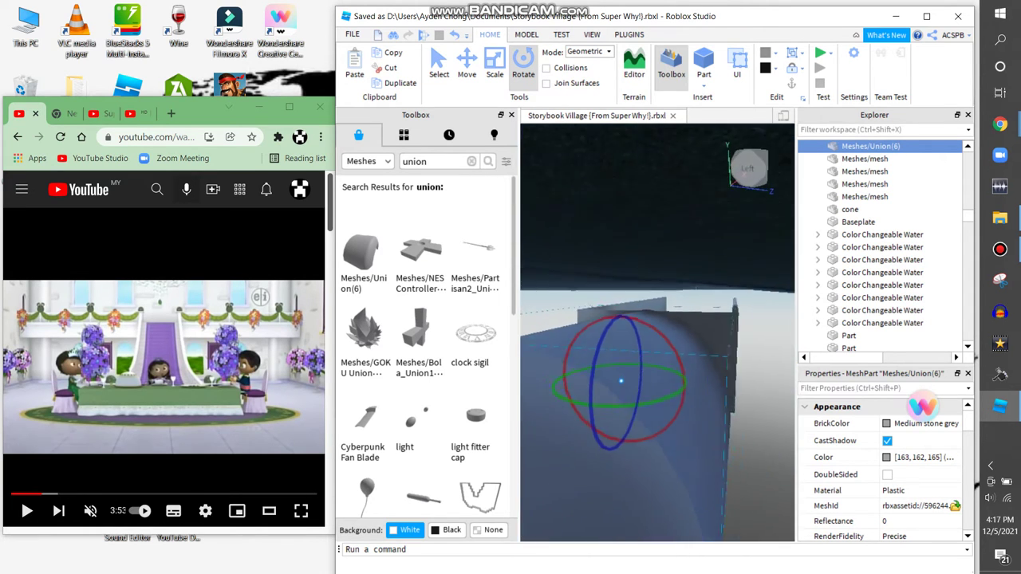
right_drag(697, 370, 705, 379)
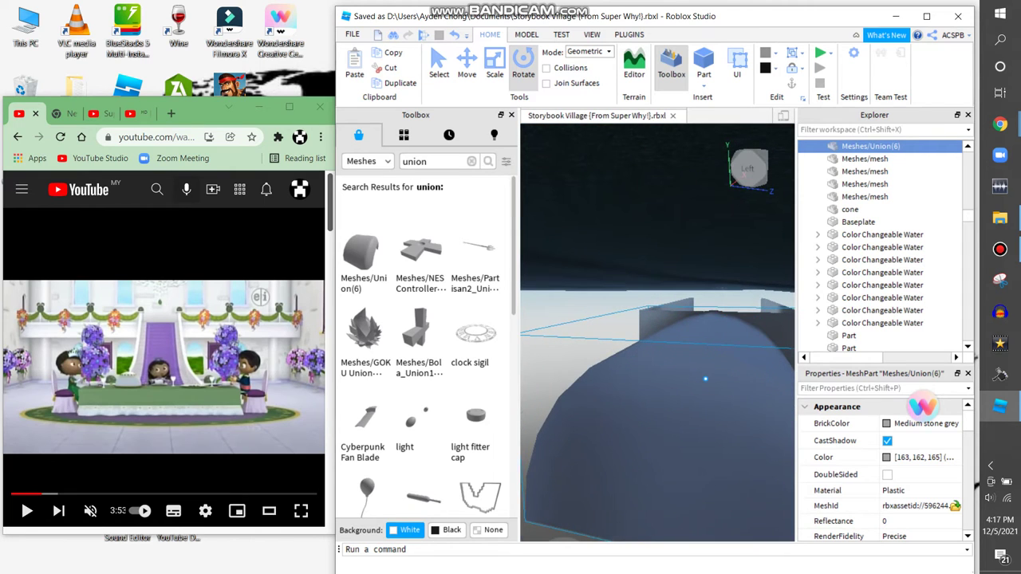
Move the arch mesh into the walled room and align it with the end and side walls
scroll(705, 379, down, 2)
key(ctrl+2)
scroll(657, 333, up, 3)
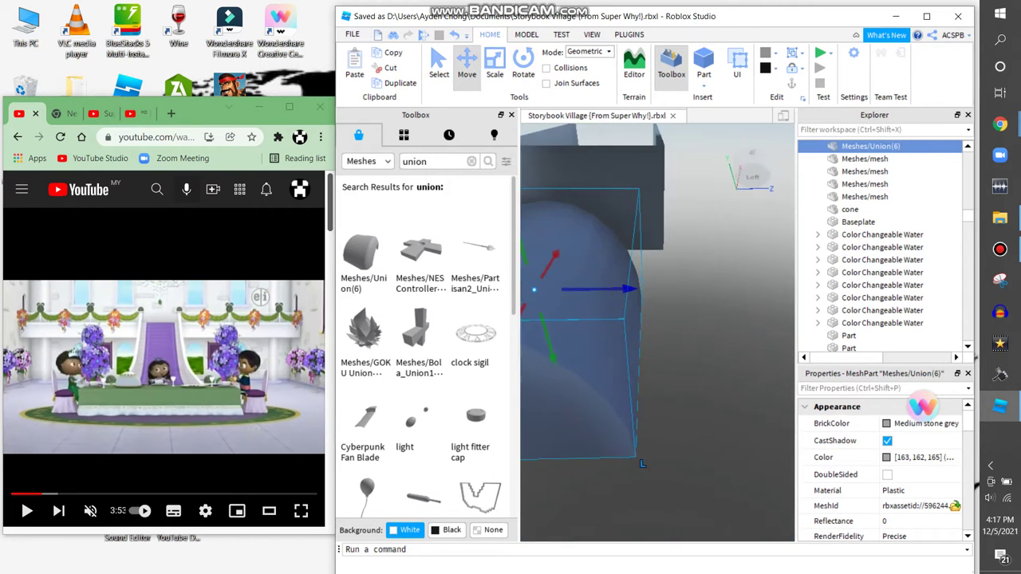
right_drag(657, 333, 701, 351)
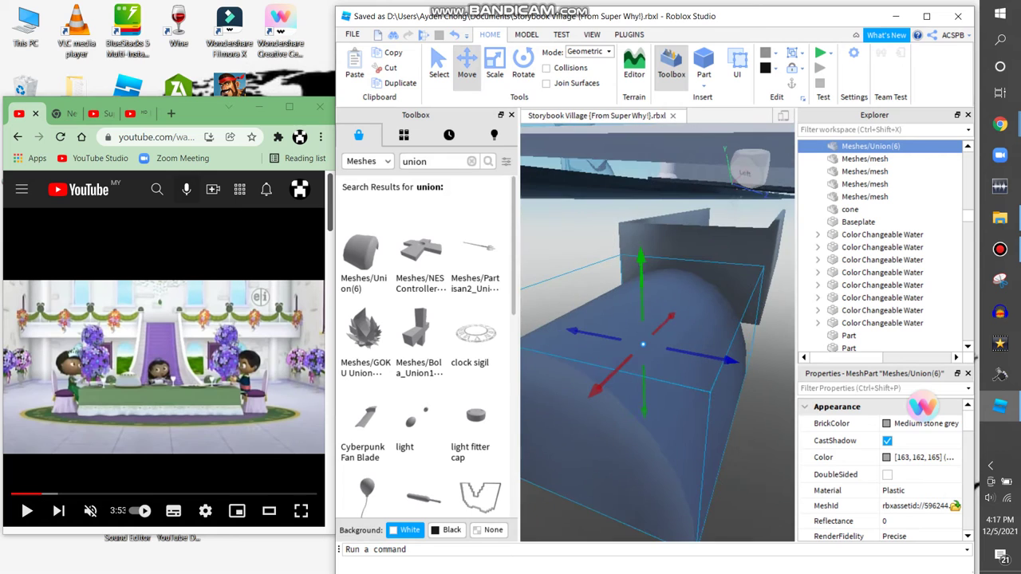
right_drag(606, 459, 607, 459)
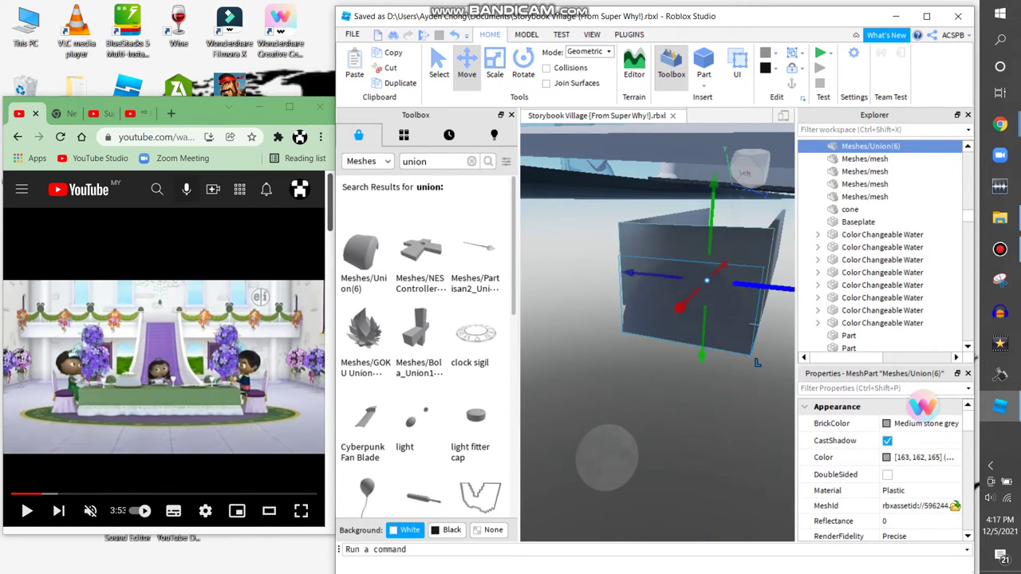
right_drag(606, 458, 606, 458)
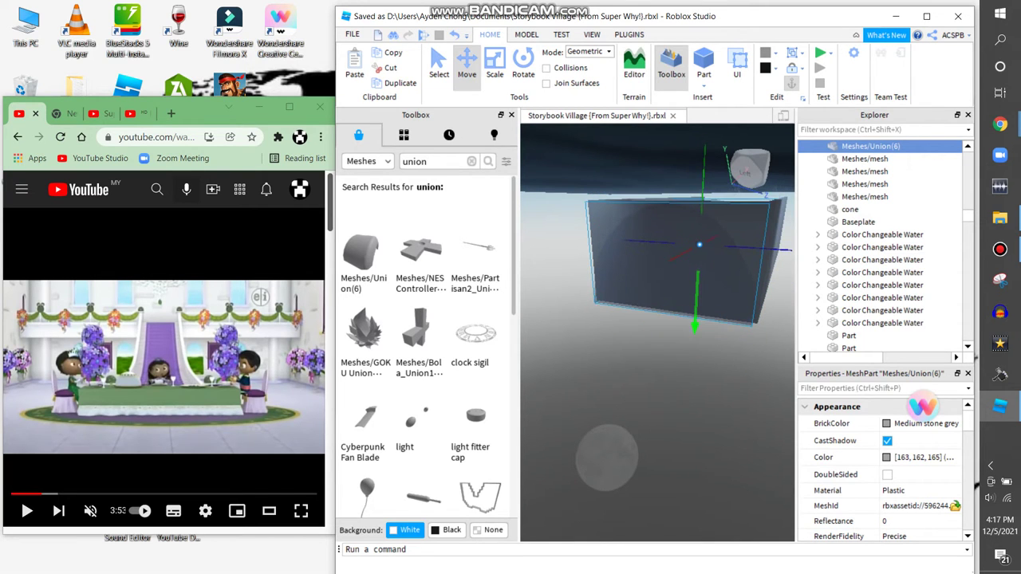
right_drag(606, 458, 607, 459)
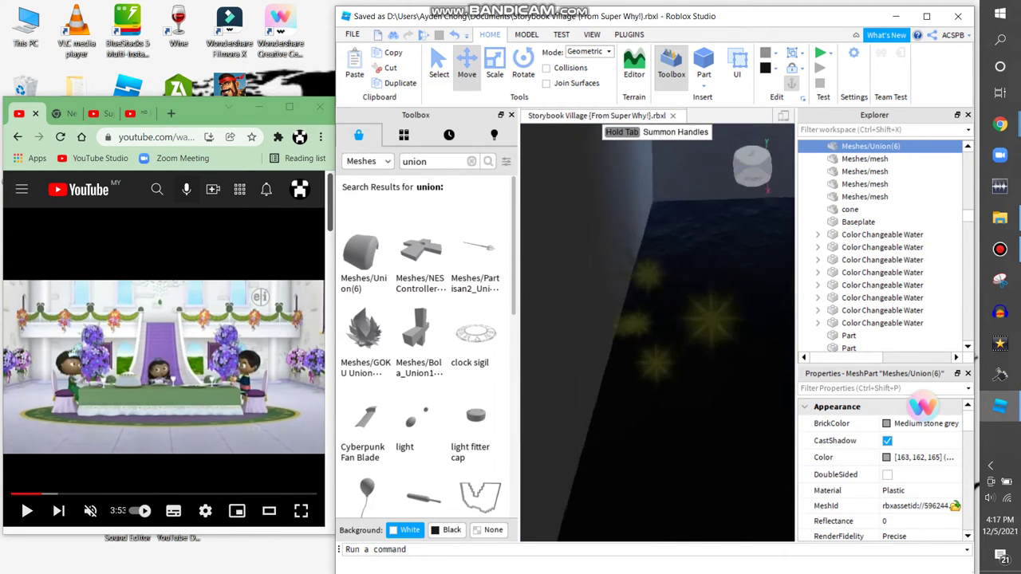
Select the second teleport pad on the room floor and move it toward the arch
click(648, 363)
right_drag(606, 458, 606, 458)
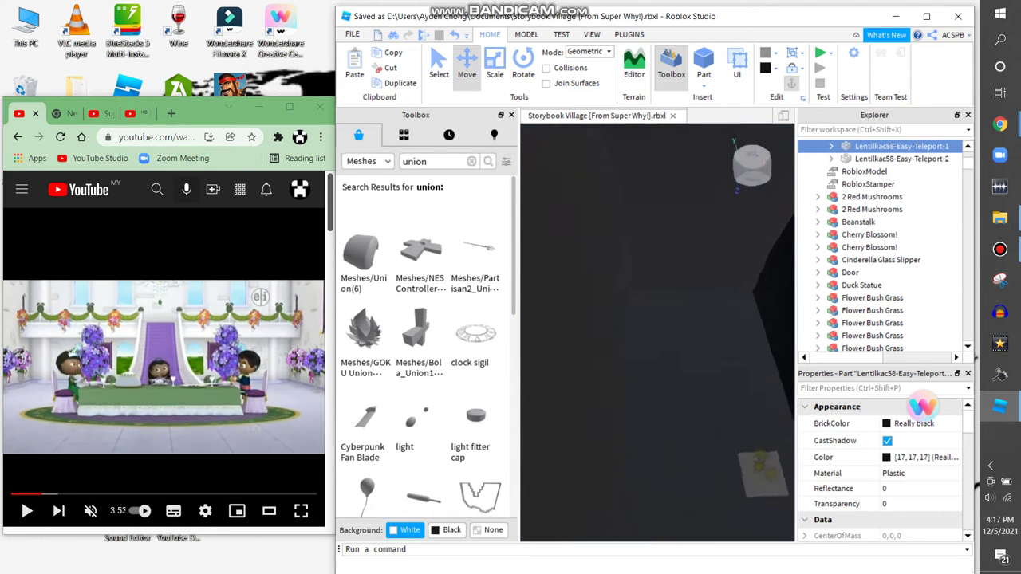
click(901, 158)
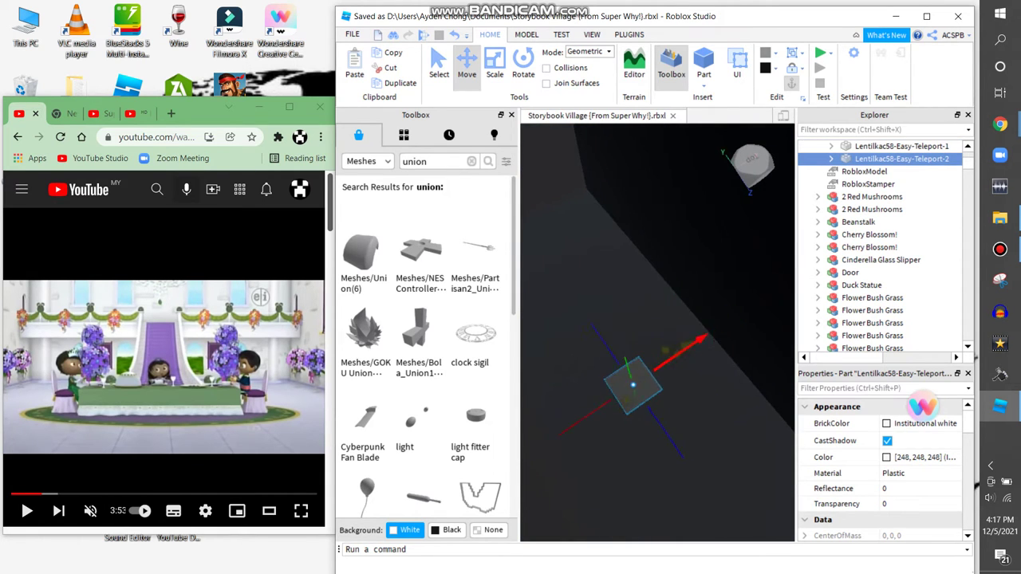
key(f)
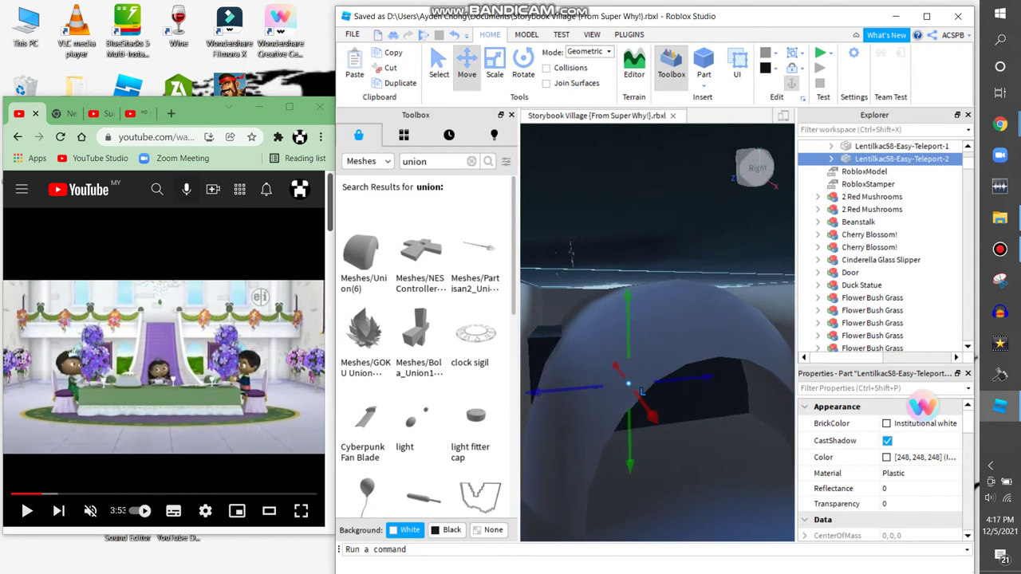
Scale the arch mesh's depth and fill the gaps beside it with white metal pillars scaled from wall parts
click(642, 390)
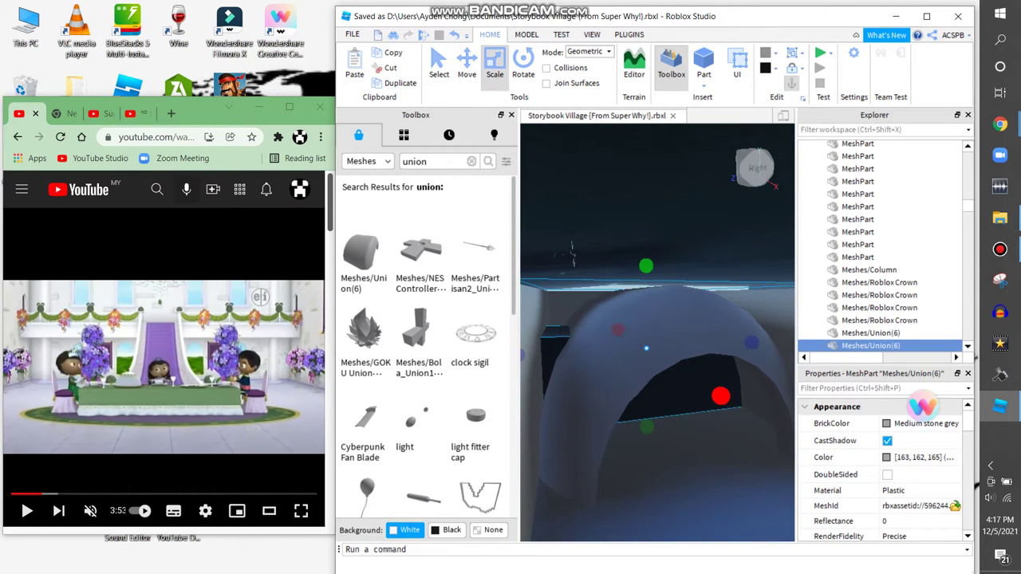
scroll(658, 334, up, 2)
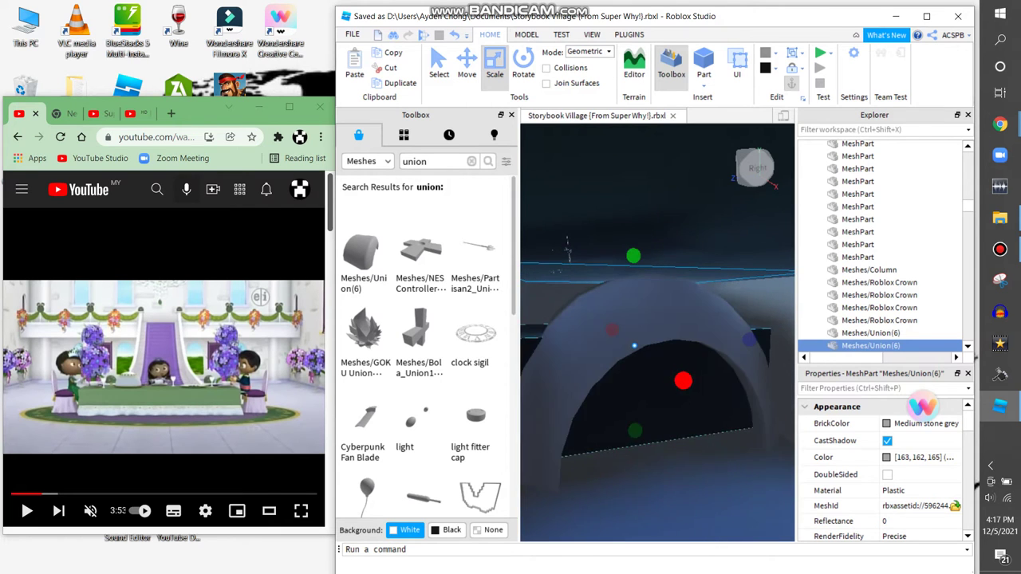
scroll(657, 335, up, 2)
click(711, 310)
mouse_move(712, 309)
right_down()
mouse_move(544, 343)
mouse_move(586, 346)
mouse_move(577, 349)
mouse_move(609, 300)
mouse_move(655, 313)
right_up()
key(ctrl+2)
key(ctrl+3)
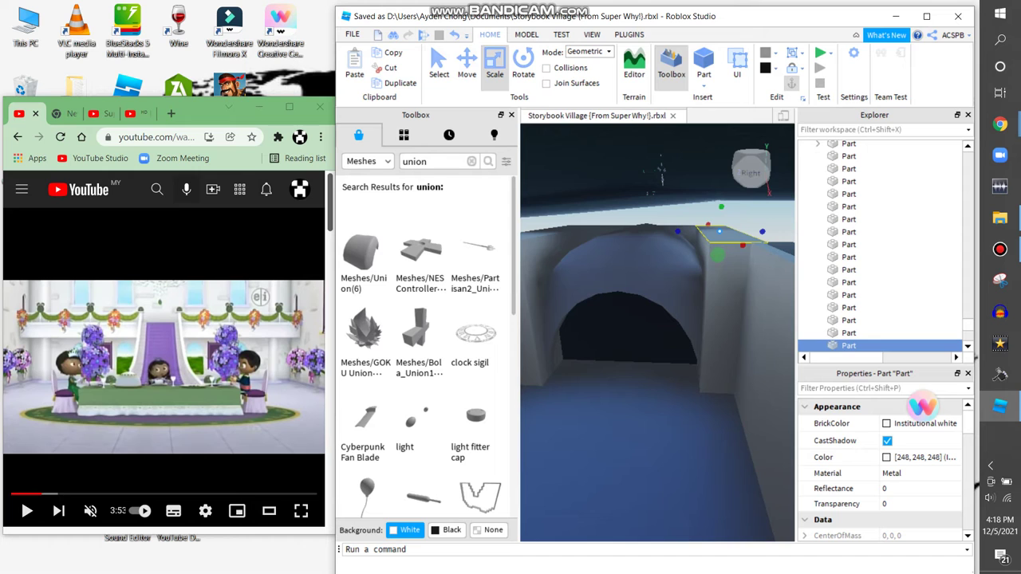
Save the Storybook Village place to its file
click(352, 34)
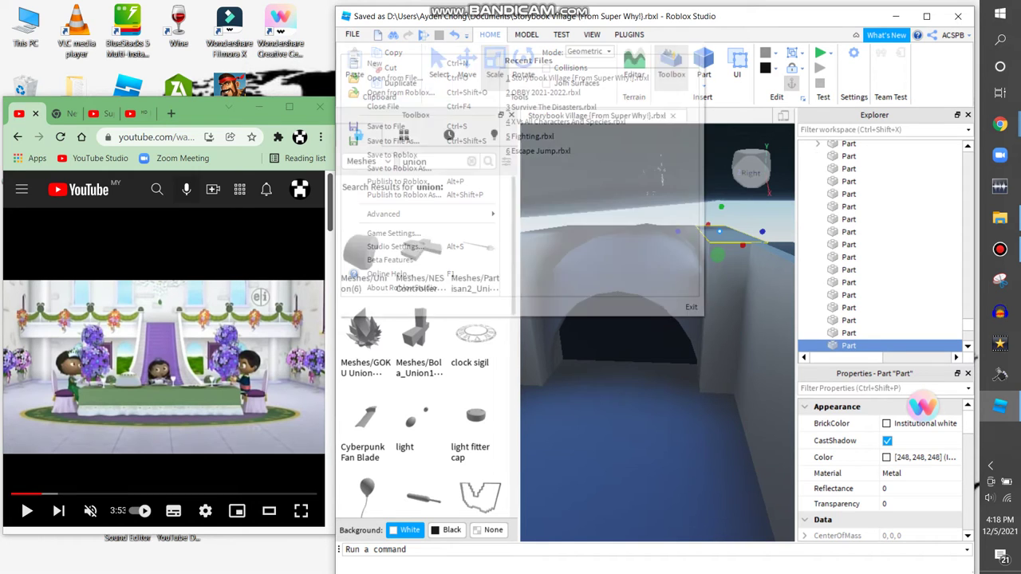
click(387, 120)
click(351, 34)
click(387, 120)
right_drag(654, 319, 741, 373)
Stretch a white metal part from the top of the pillar across the arch and thicken it downward into a beam
click(742, 373)
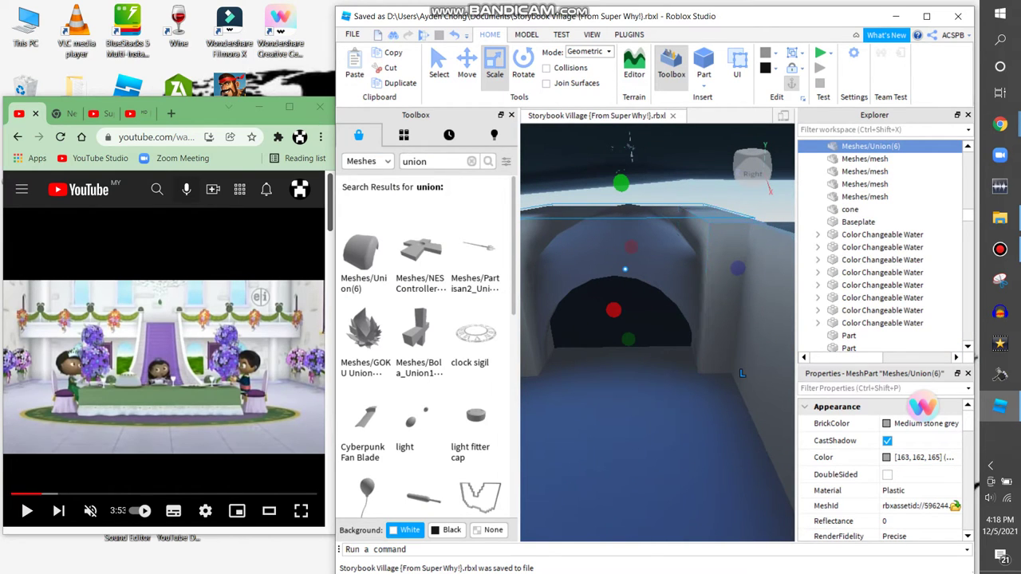
click(742, 373)
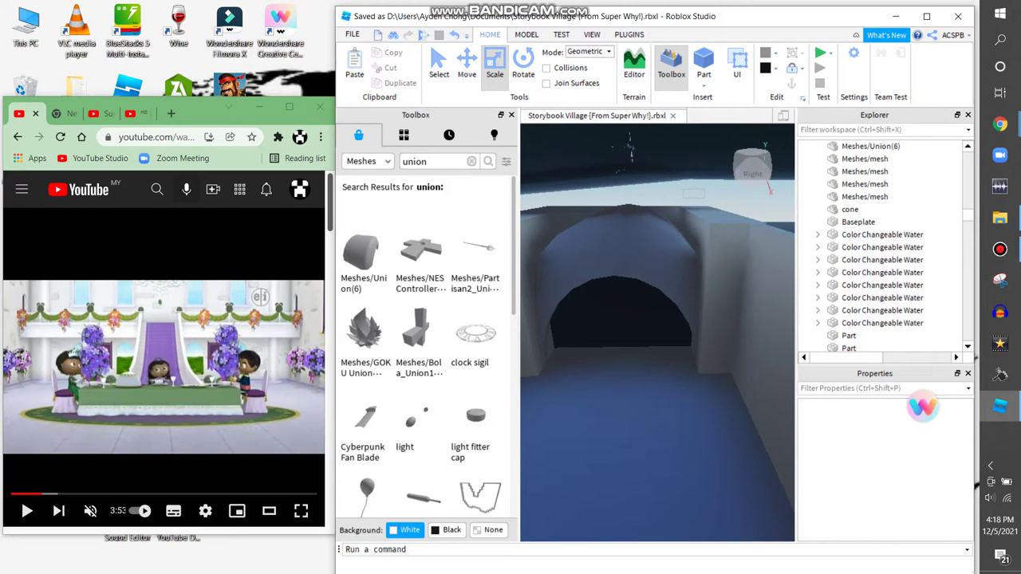
click(750, 383)
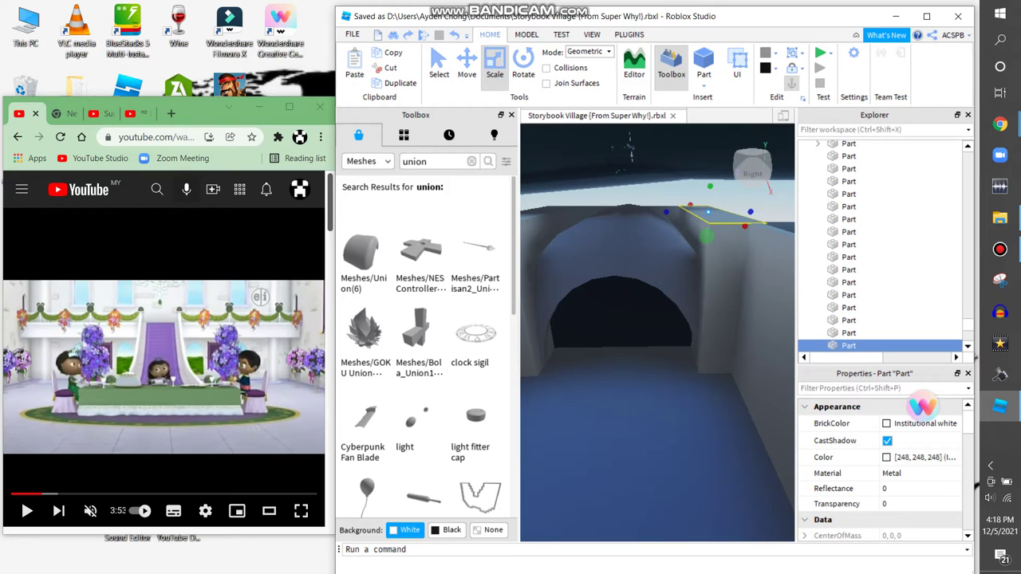
key(a)
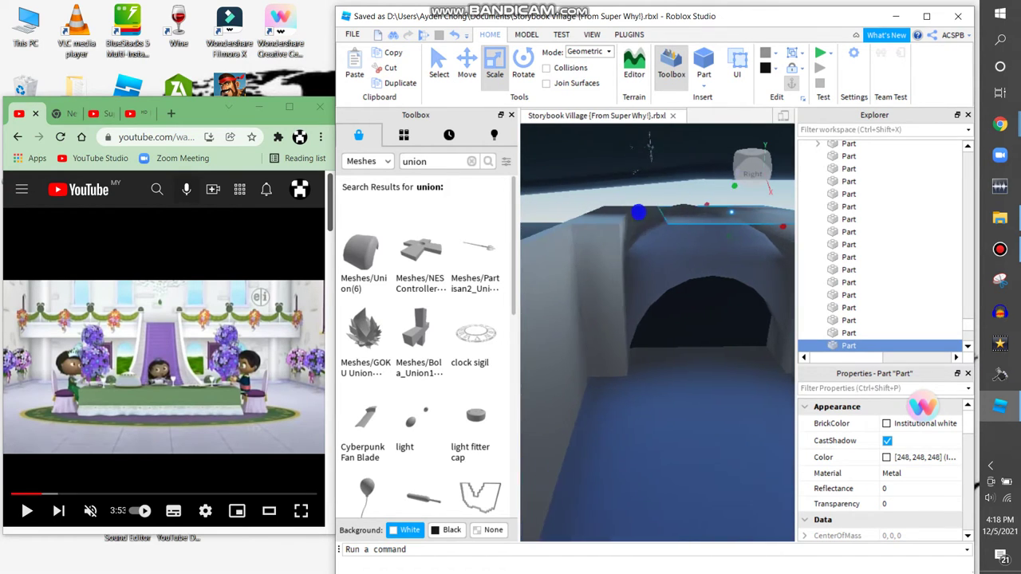
key(a)
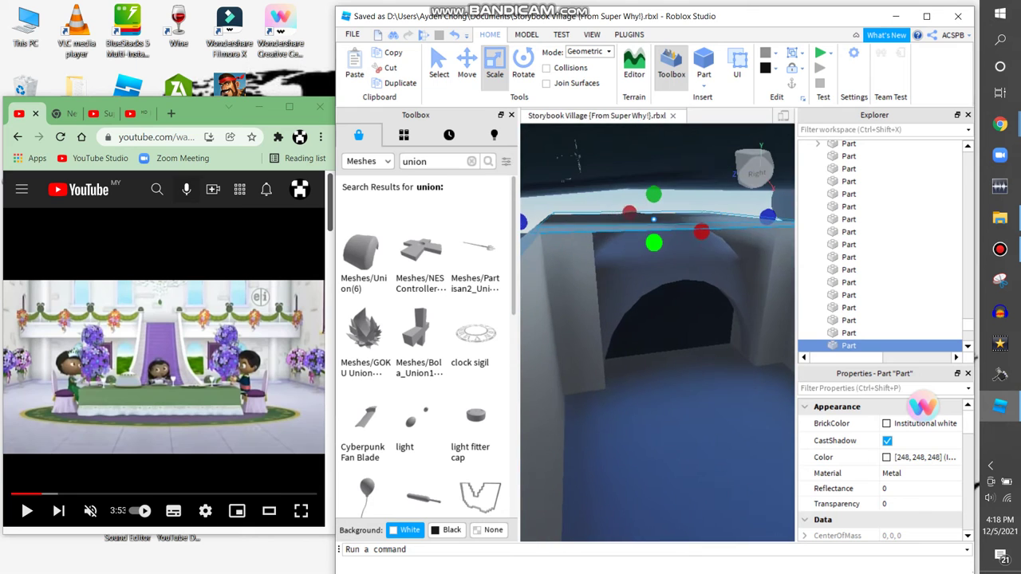
key(w)
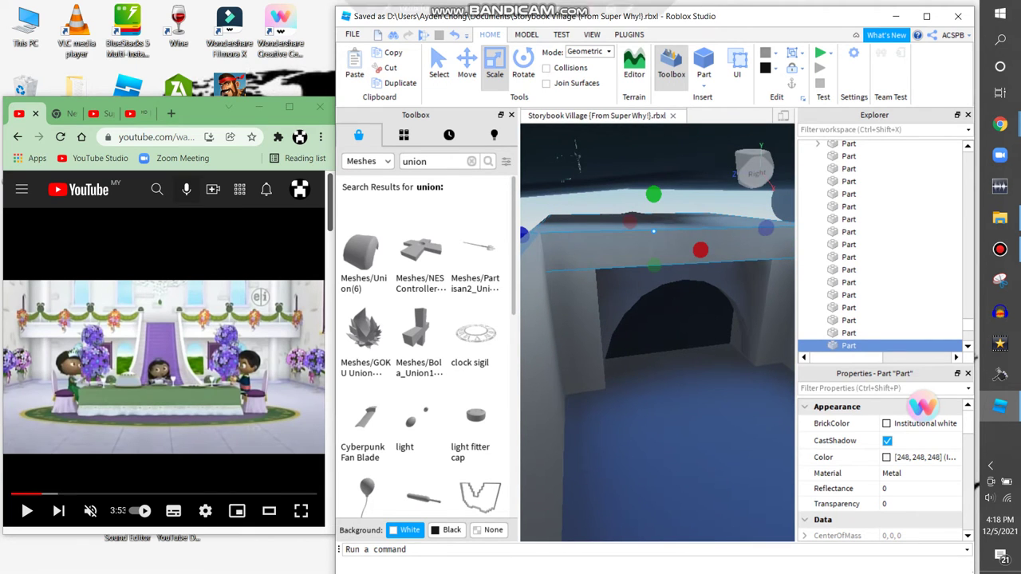
key(d)
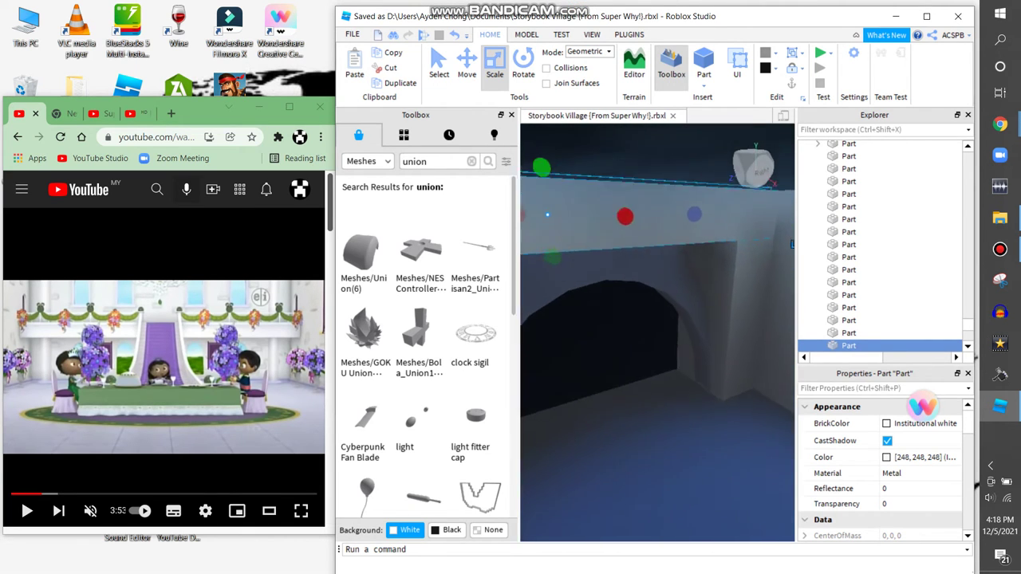
key(q)
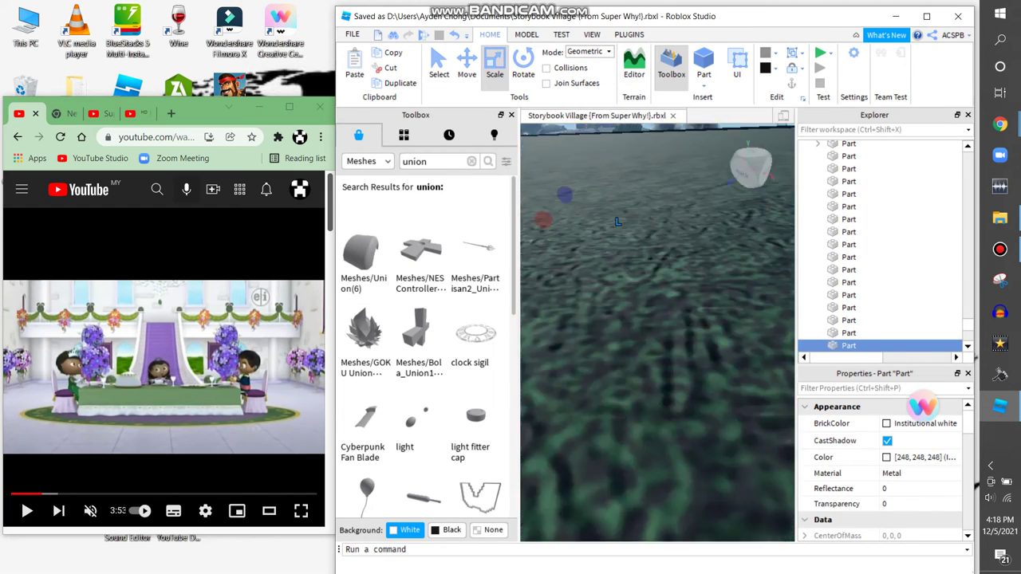
key(e)
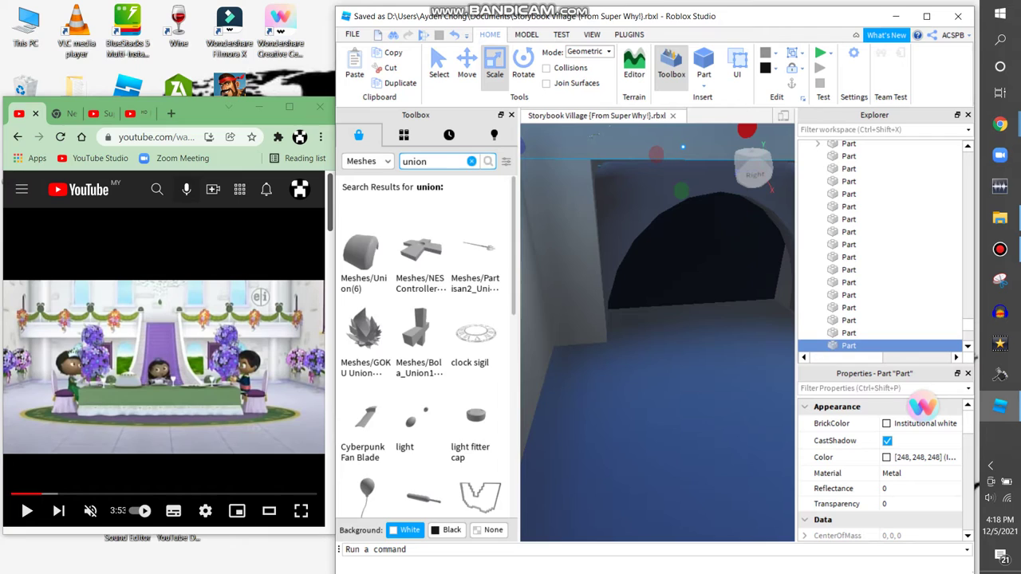
Search the Toolbox for "light" and switch the results category to Models
click(471, 161)
text(light)
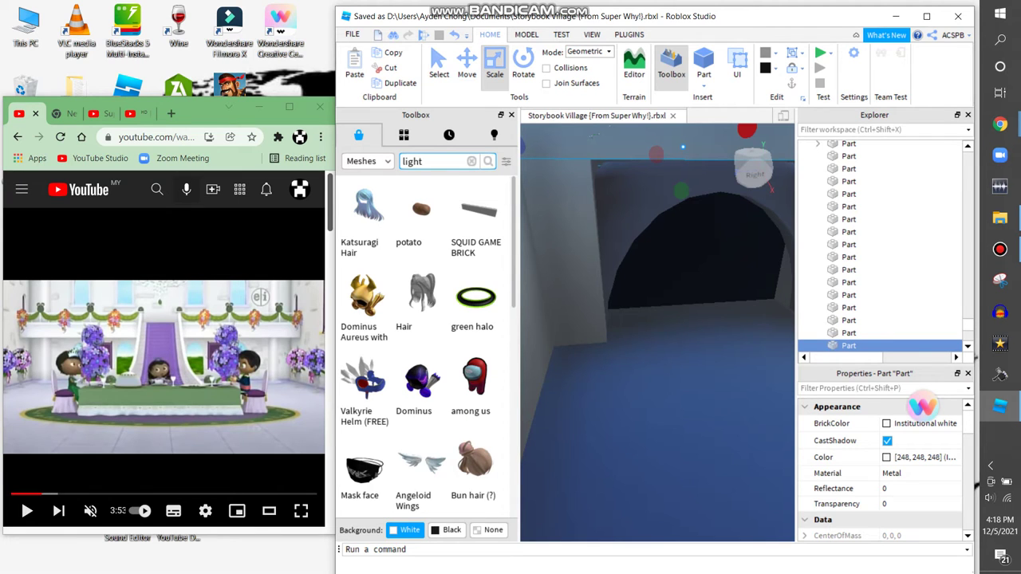
key(Return)
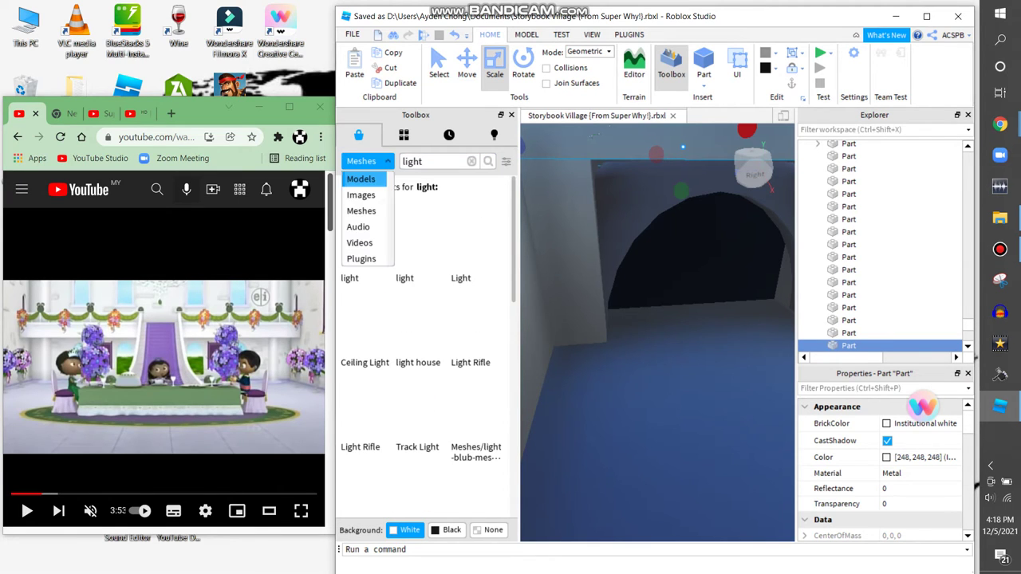
click(360, 179)
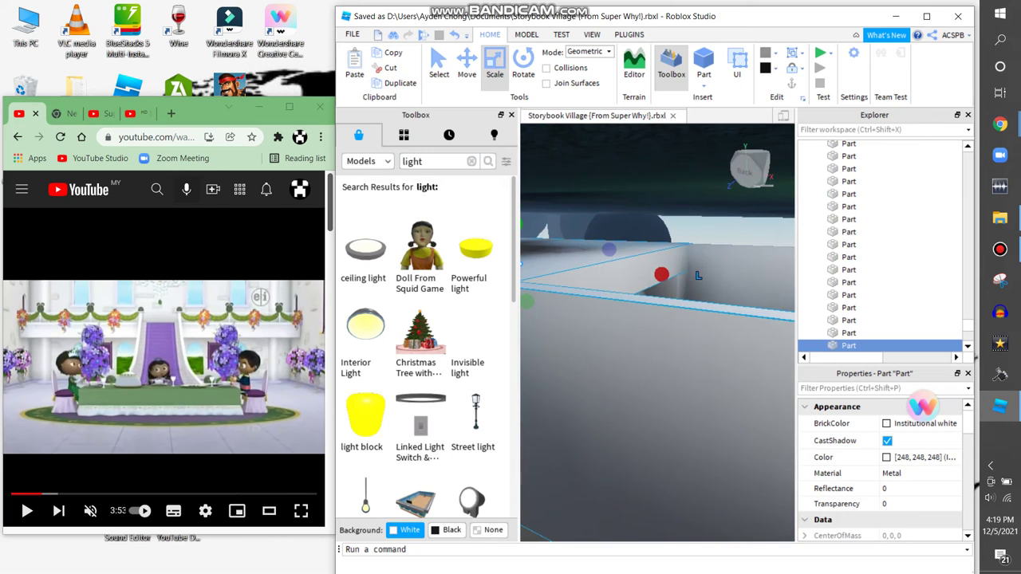
Anchor the beam above the arch with CanCollide turned off, and anchor the adjoining side wall
scroll(881, 470, down, 8)
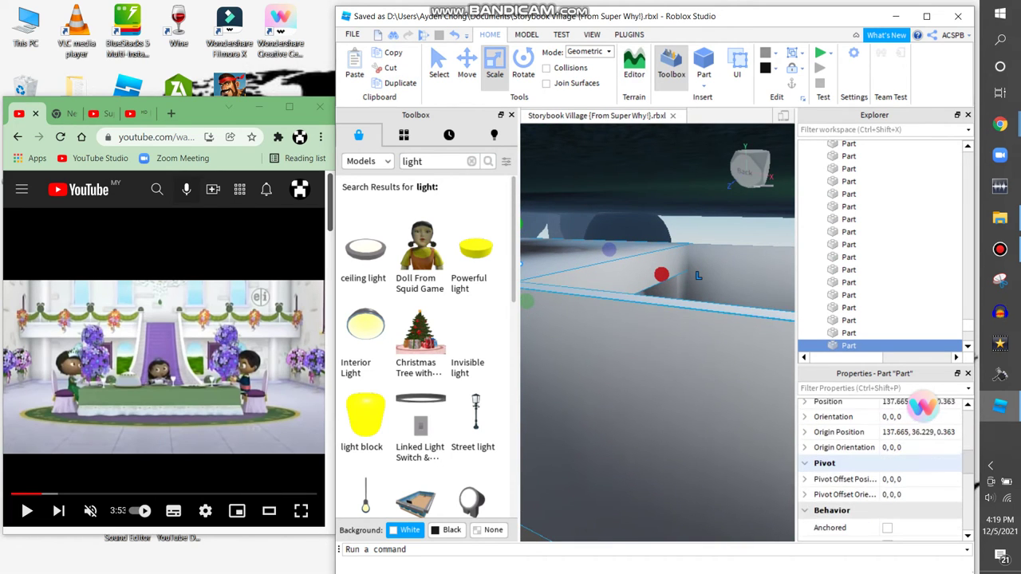
scroll(881, 466, down, 3)
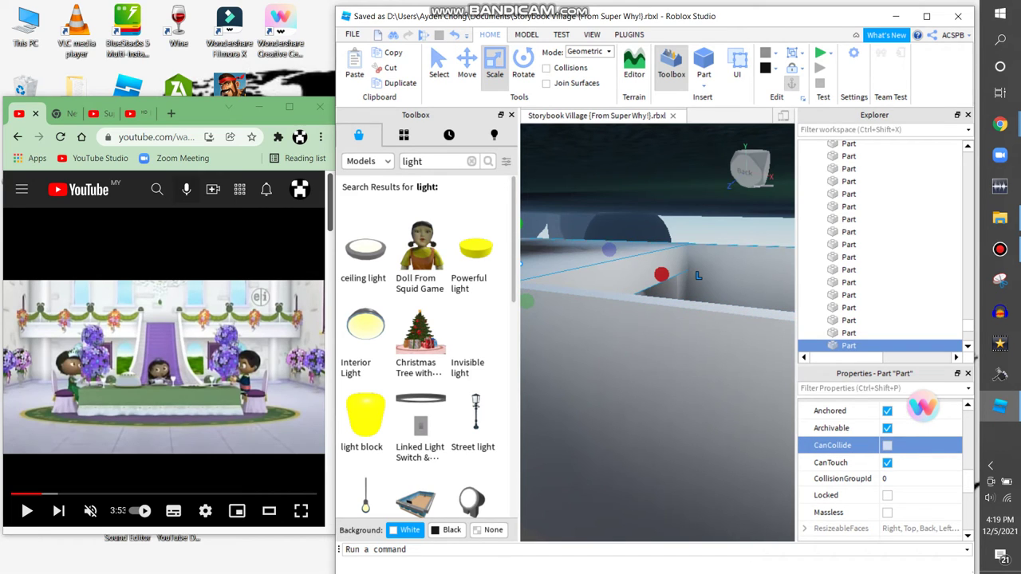
click(722, 319)
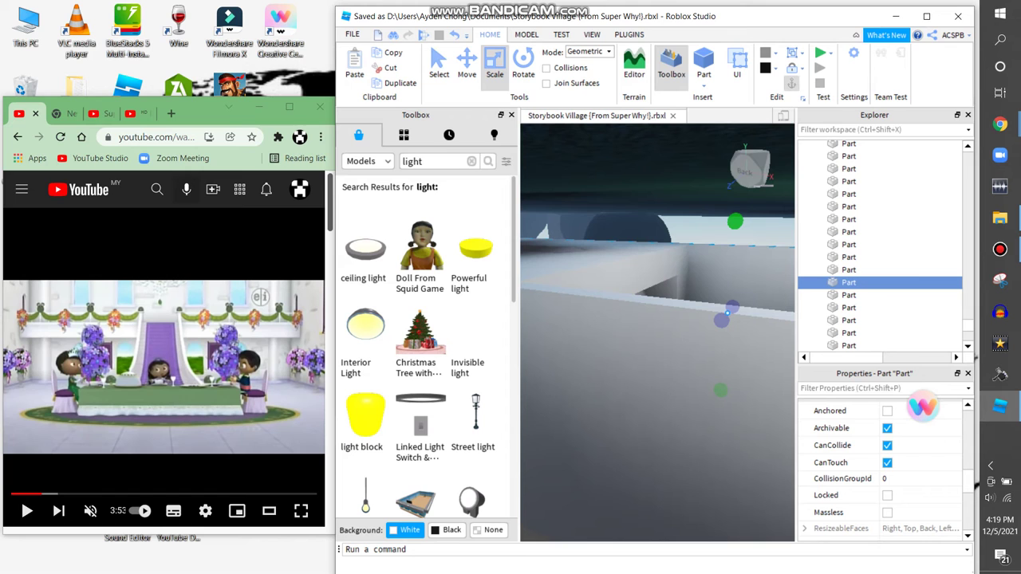
right_drag(727, 312, 622, 337)
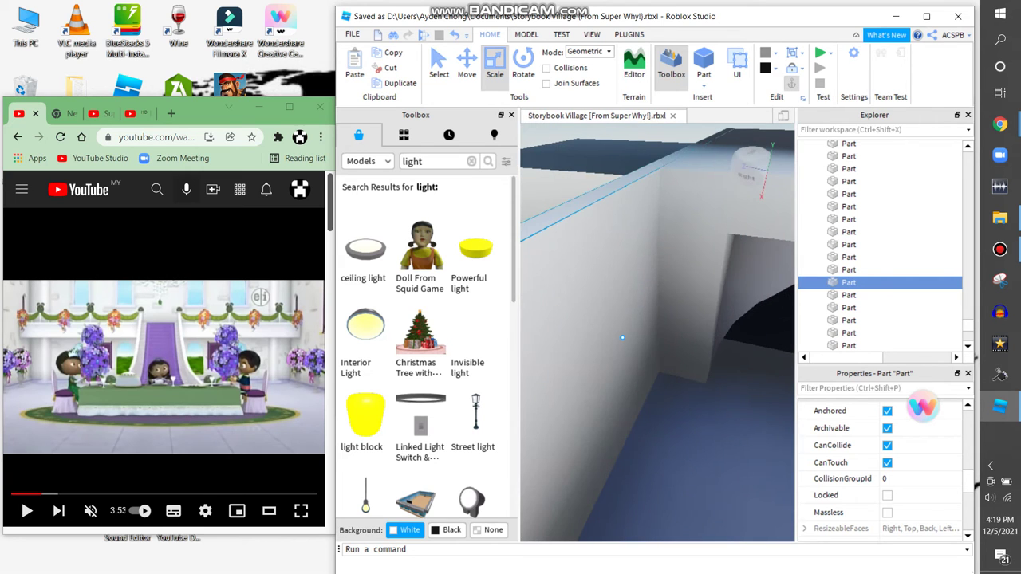
Check the anchoring and collision settings of the side wall, the pillar and the beam around the arch
click(622, 337)
click(718, 231)
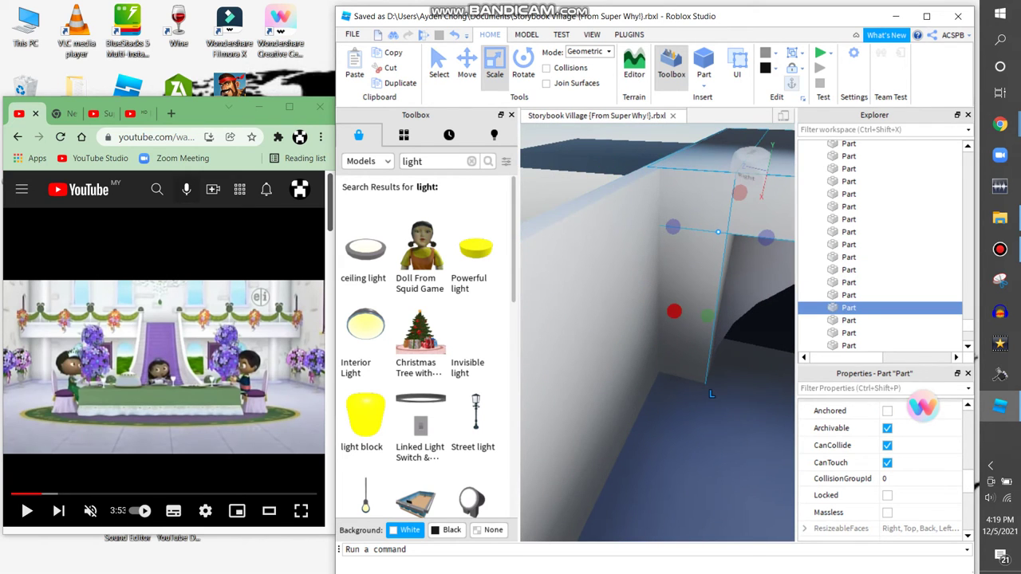
click(718, 231)
click(615, 415)
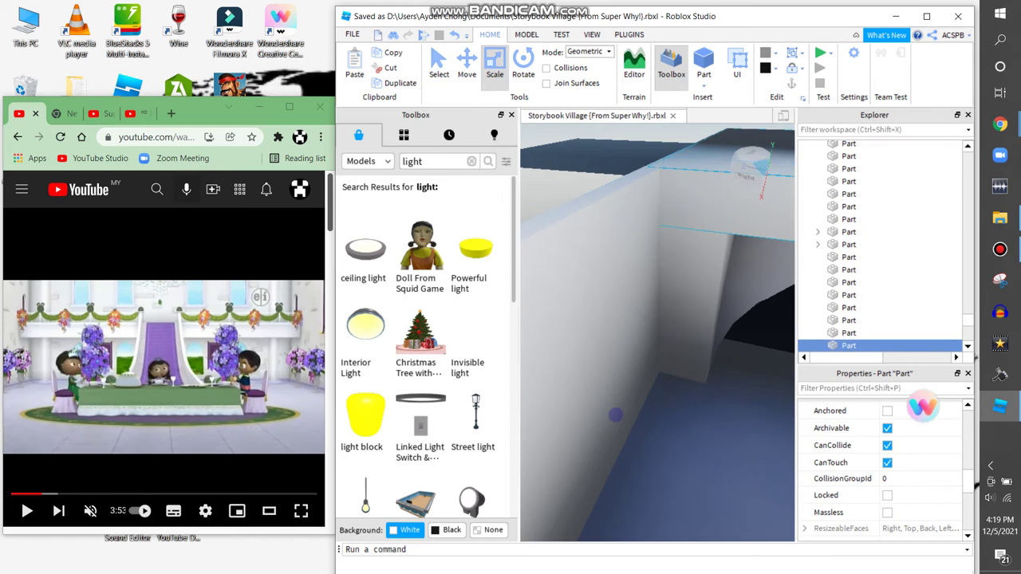
right_drag(615, 415, 742, 422)
mouse_move(722, 339)
right_down()
mouse_move(724, 356)
mouse_move(710, 335)
right_up()
key(w)
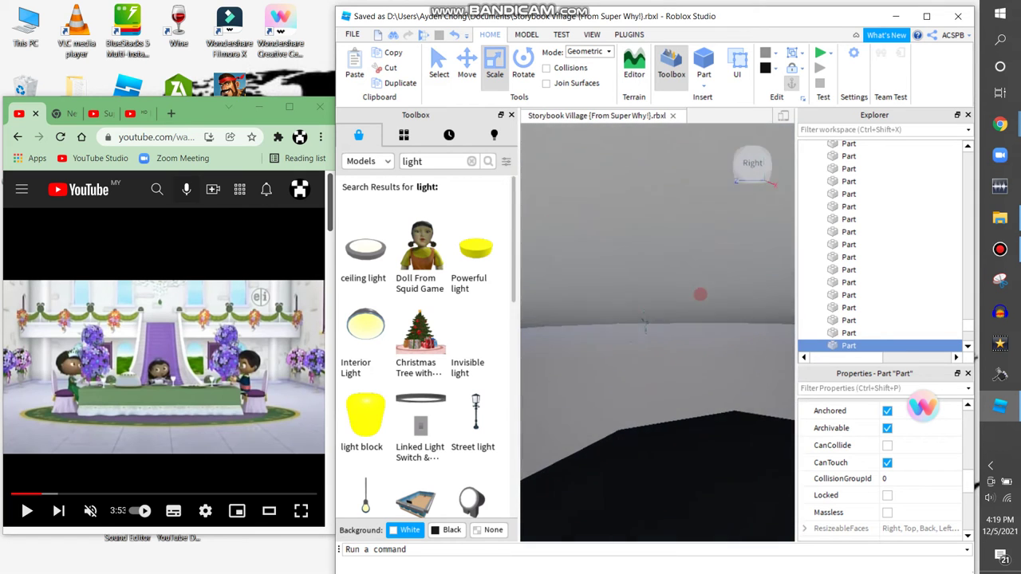
Inspect the parts around the castle room, including the Easy-Teleport pad on the dark floor, and return to the interior walls
right_drag(567, 199, 578, 327)
click(750, 168)
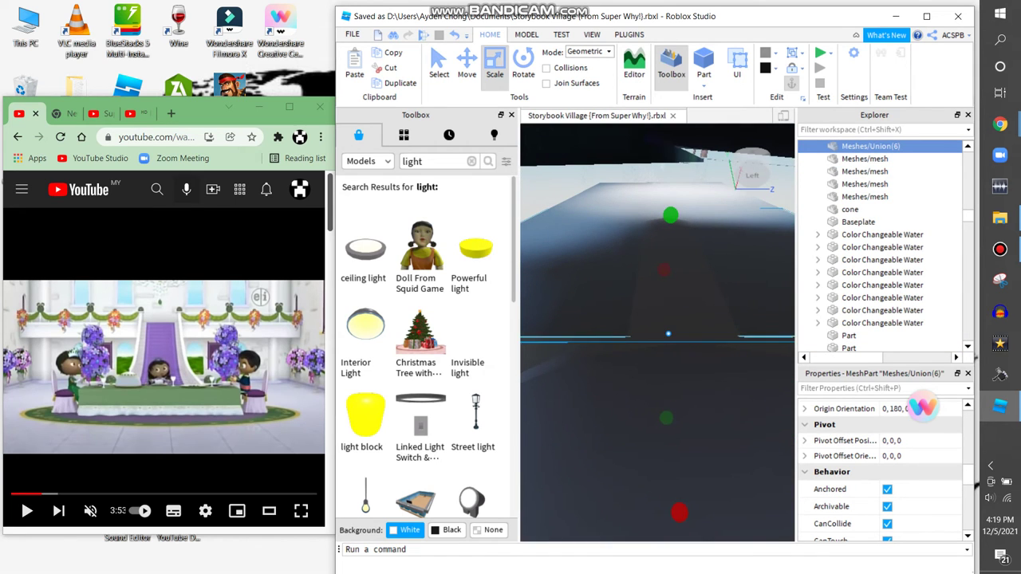
click(848, 345)
click(750, 164)
right_drag(654, 319, 678, 319)
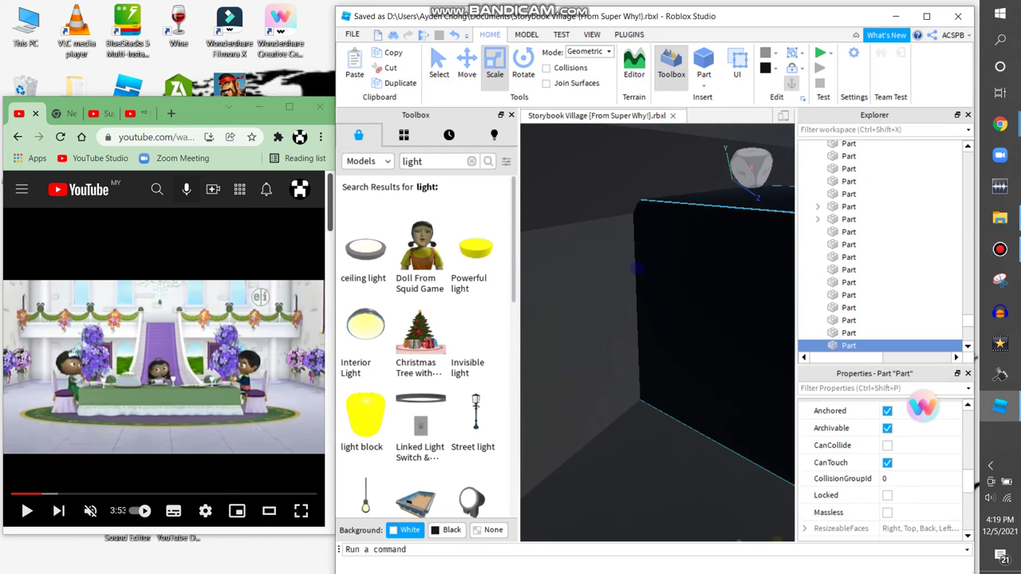
click(611, 364)
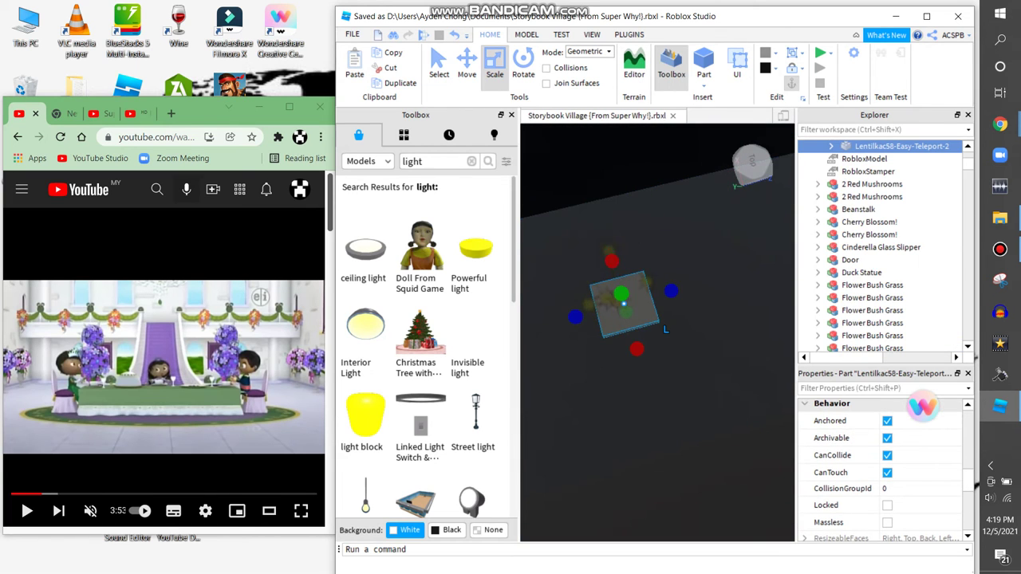
click(624, 303)
right_drag(623, 303, 533, 313)
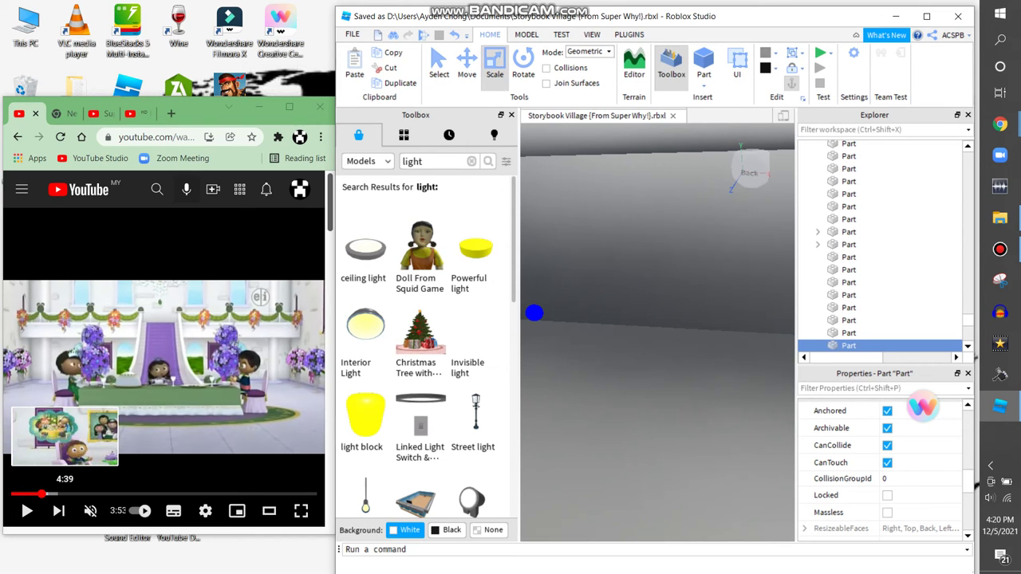
Jump the reference video to 4:34 and search the Toolbox models for "banner"
click(47, 494)
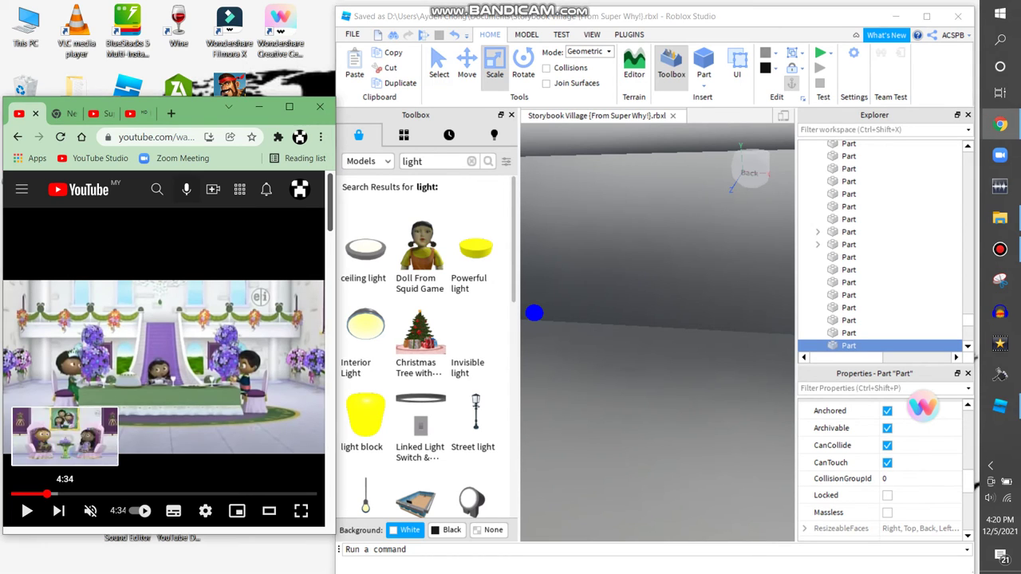
right_drag(533, 312, 537, 404)
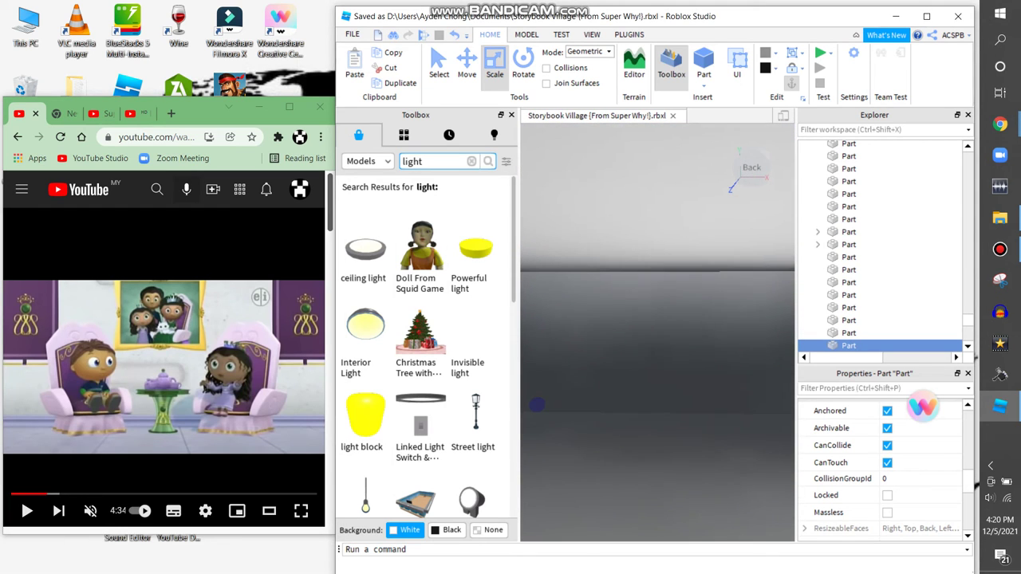
click(471, 162)
text(banner)
key(Return)
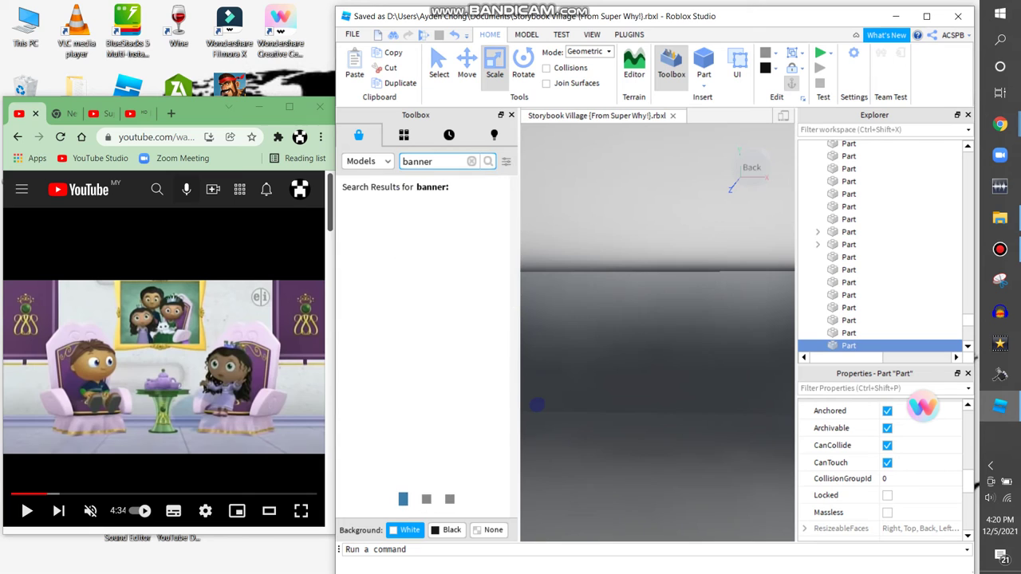
right_drag(537, 404, 613, 362)
scroll(421, 299, down, 5)
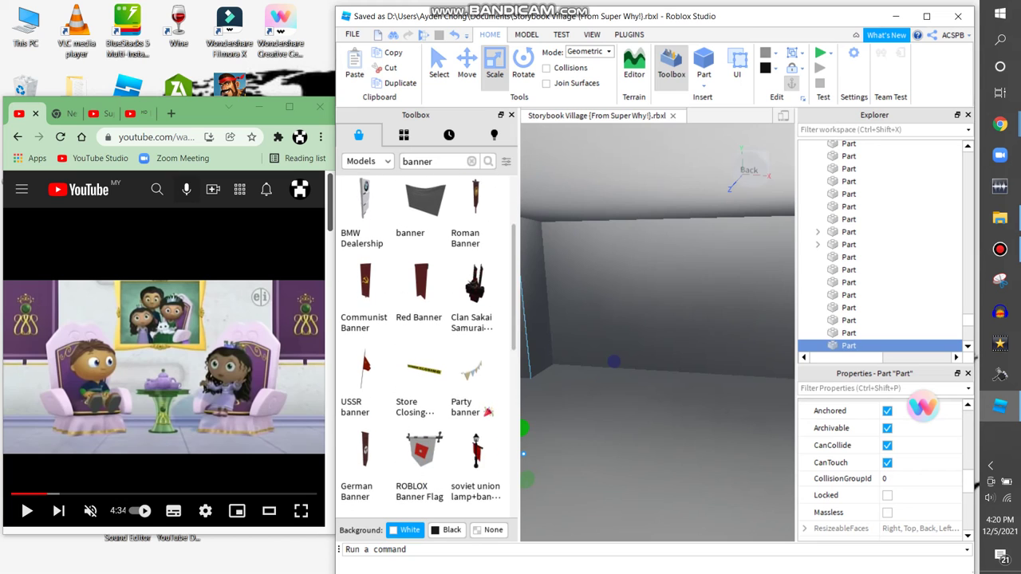
Try a red hammer-and-sickle banner turned flat against the castle's interior wall, and delete it
drag(419, 275, 647, 303)
right_drag(648, 303, 574, 303)
key(f)
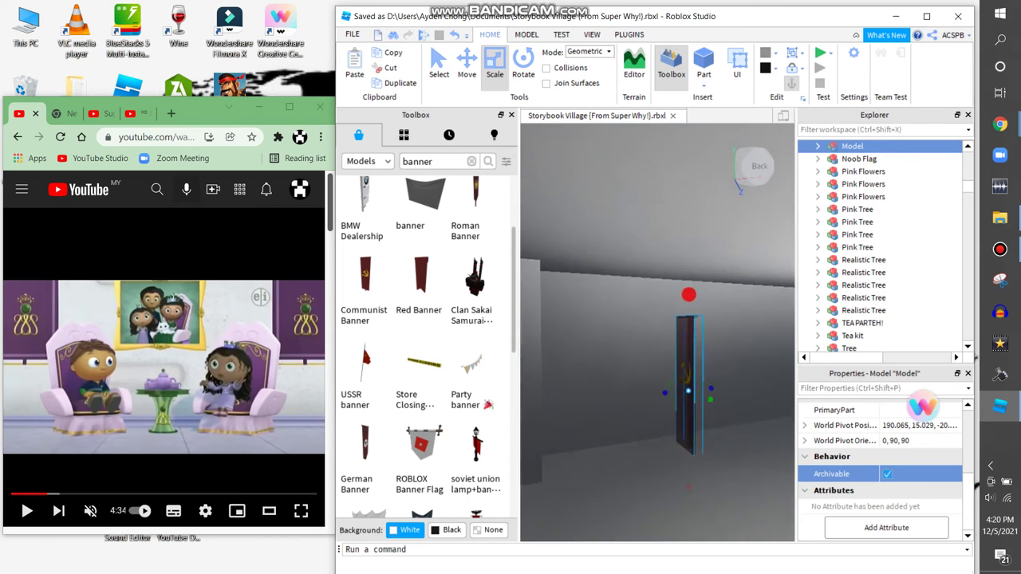
key(ctrl+4)
drag(662, 442, 630, 375)
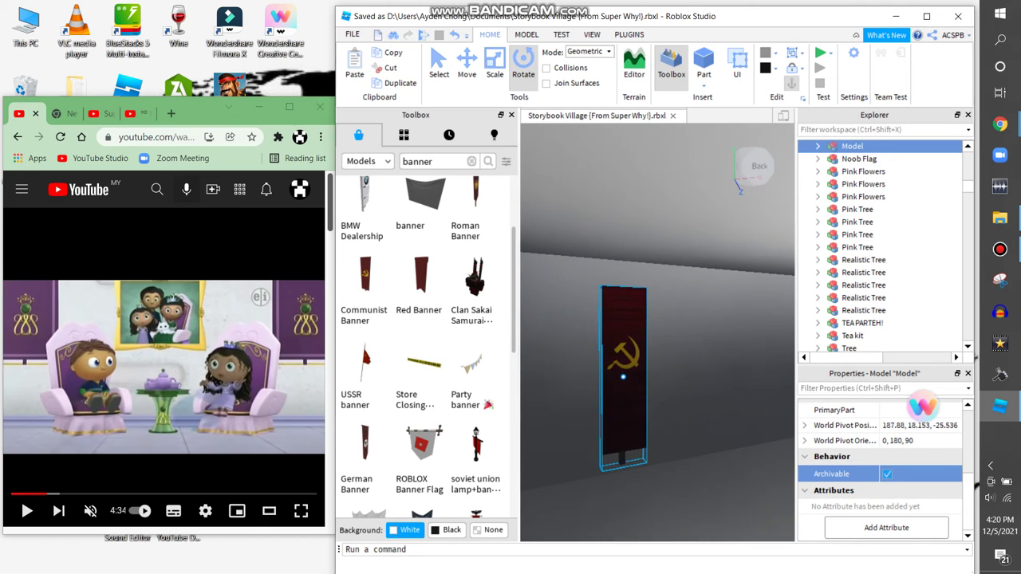
key(f)
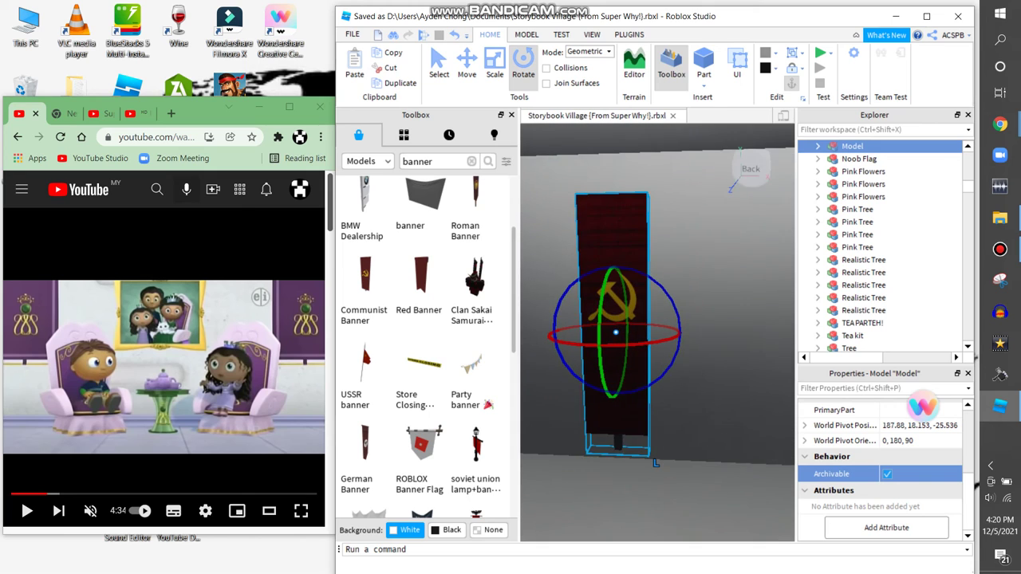
drag(622, 351, 625, 323)
right_click(645, 339)
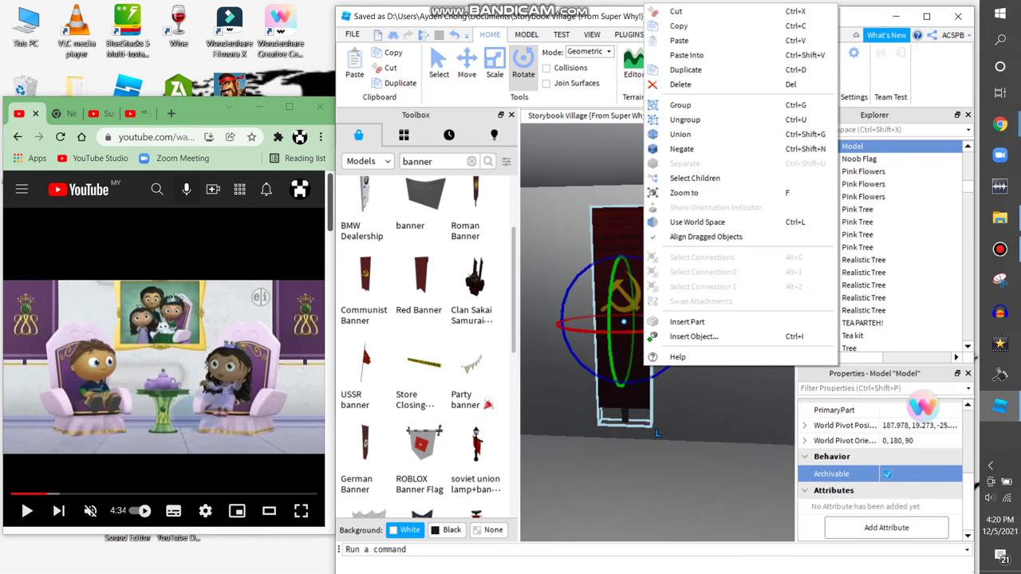
click(670, 85)
Insert the SPQR banner from the banner results into the castle room and rotate it to face the room
scroll(428, 347, down, 5)
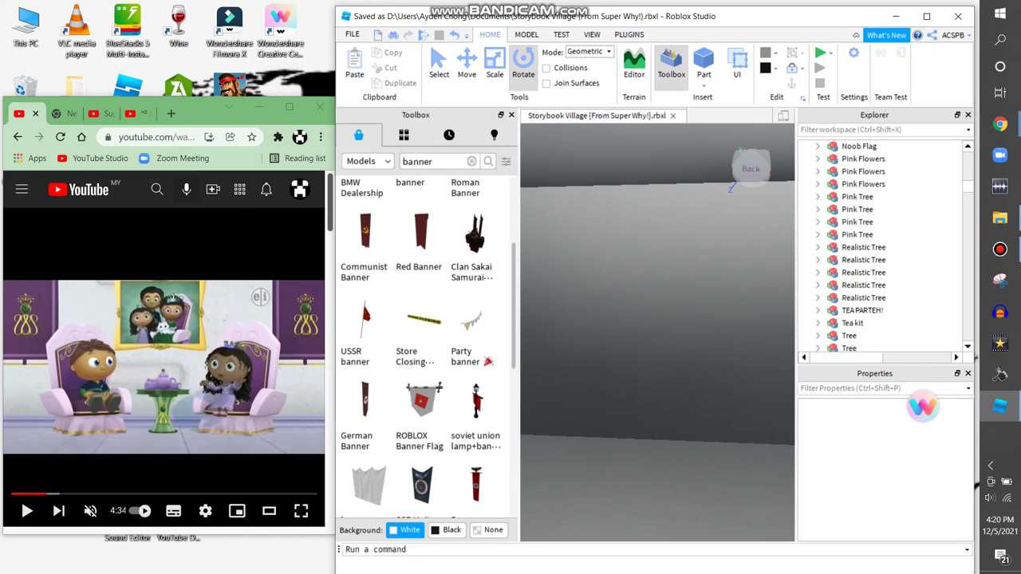
scroll(428, 347, down, 10)
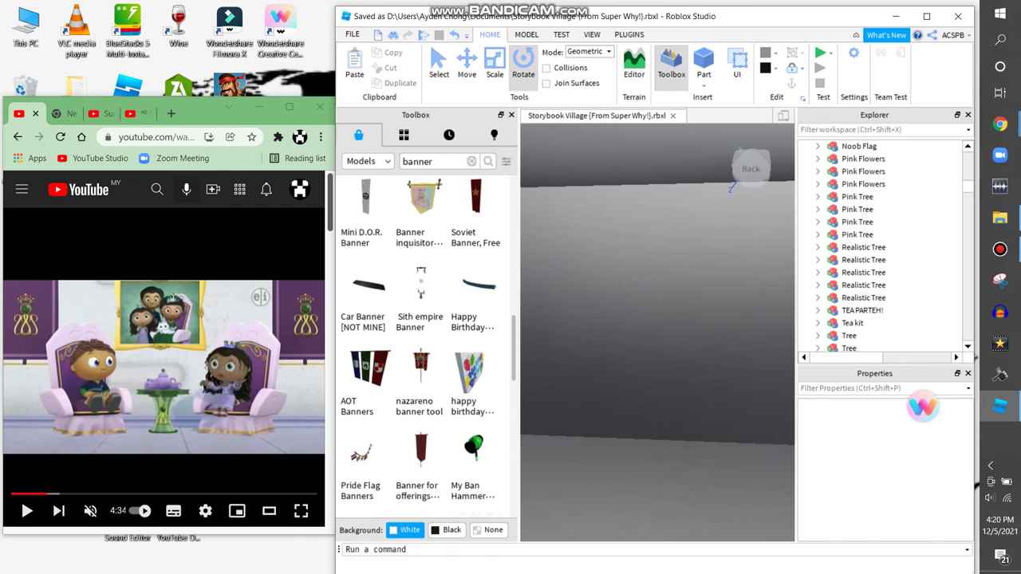
scroll(428, 347, down, 2)
scroll(476, 327, down, 8)
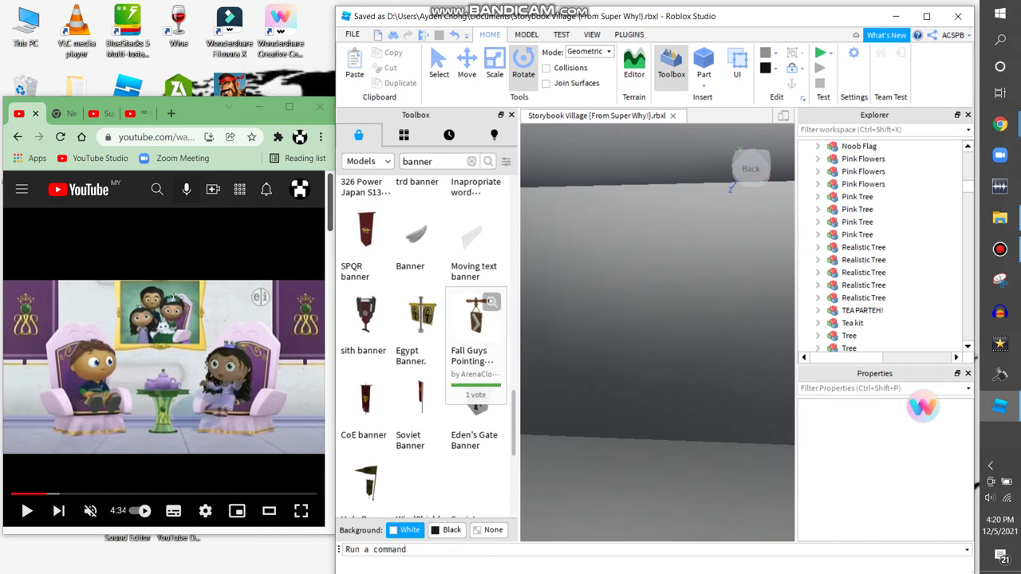
click(366, 231)
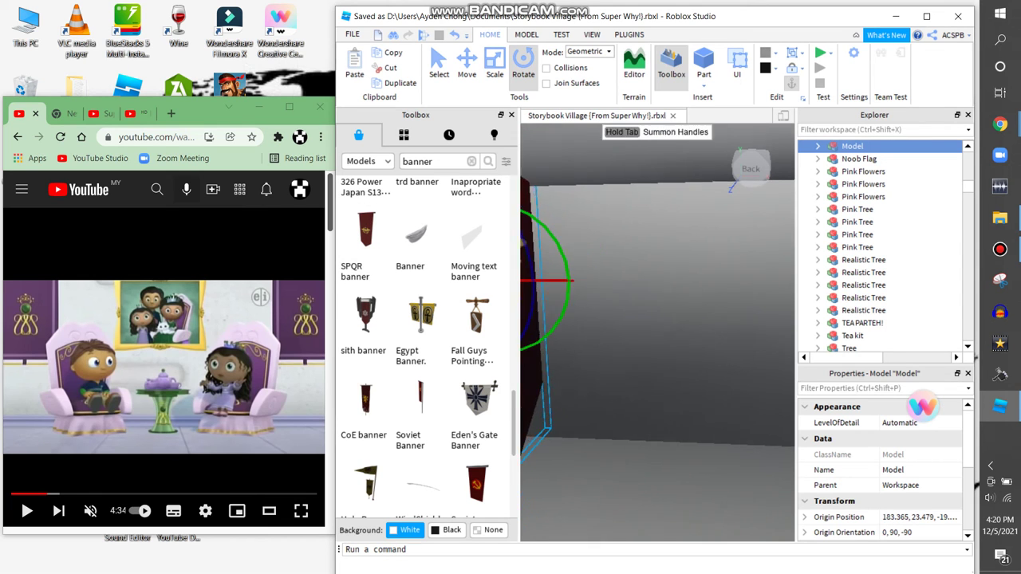
drag(571, 300, 614, 335)
right_drag(614, 335, 614, 335)
drag(640, 311, 702, 312)
Recolour the SPQR banner magenta
click(703, 84)
click(765, 67)
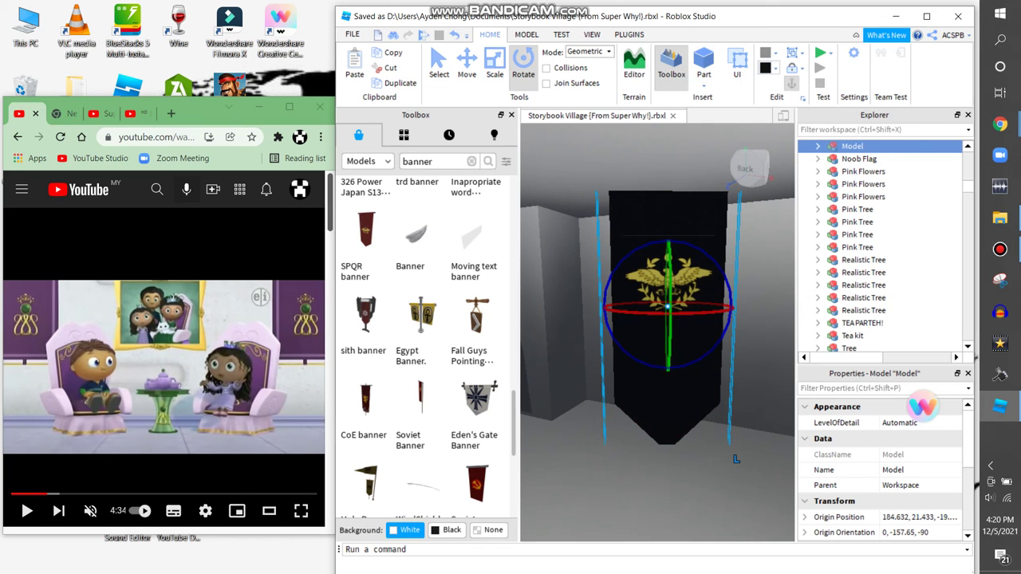
click(774, 68)
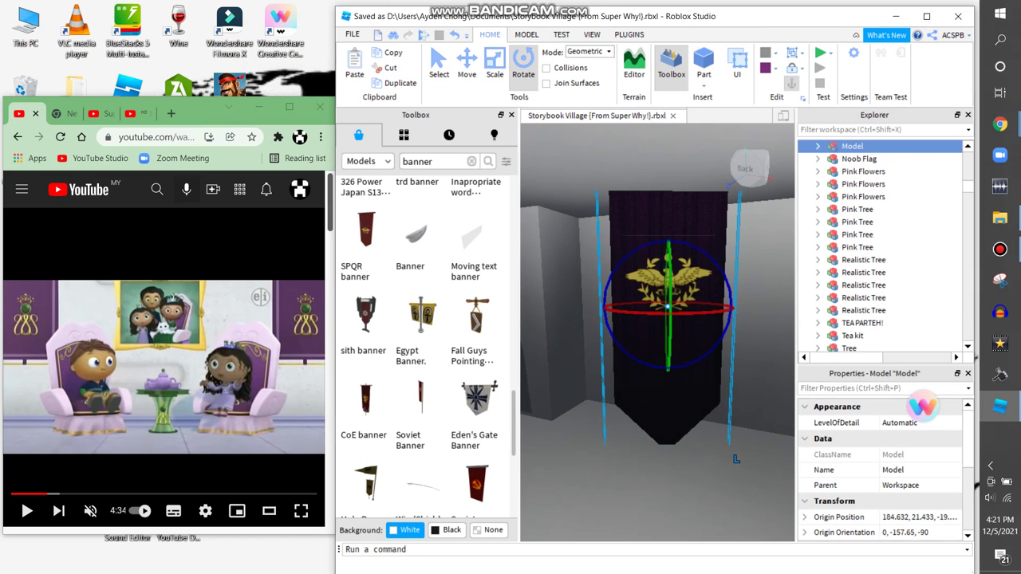
click(774, 68)
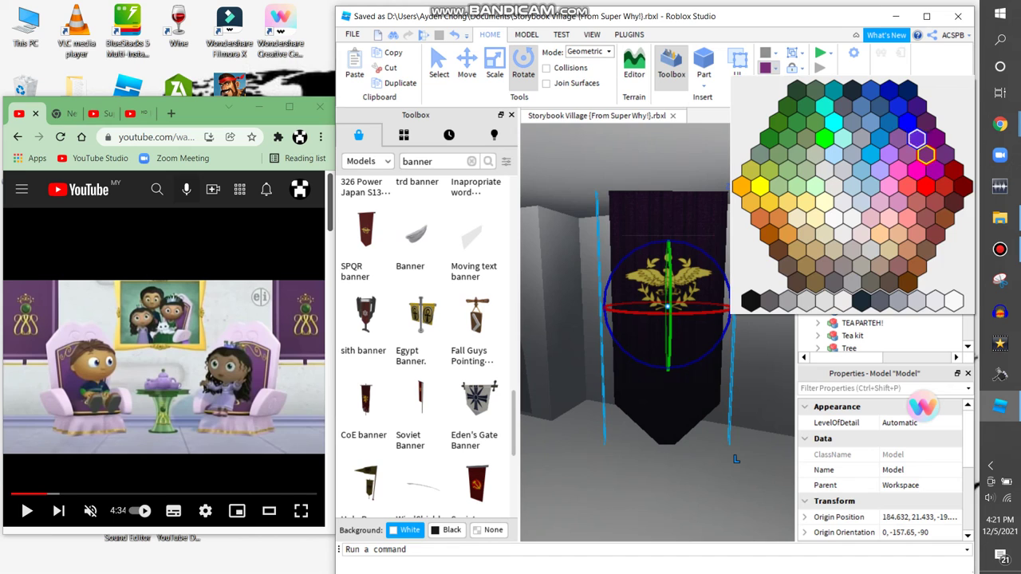
click(917, 170)
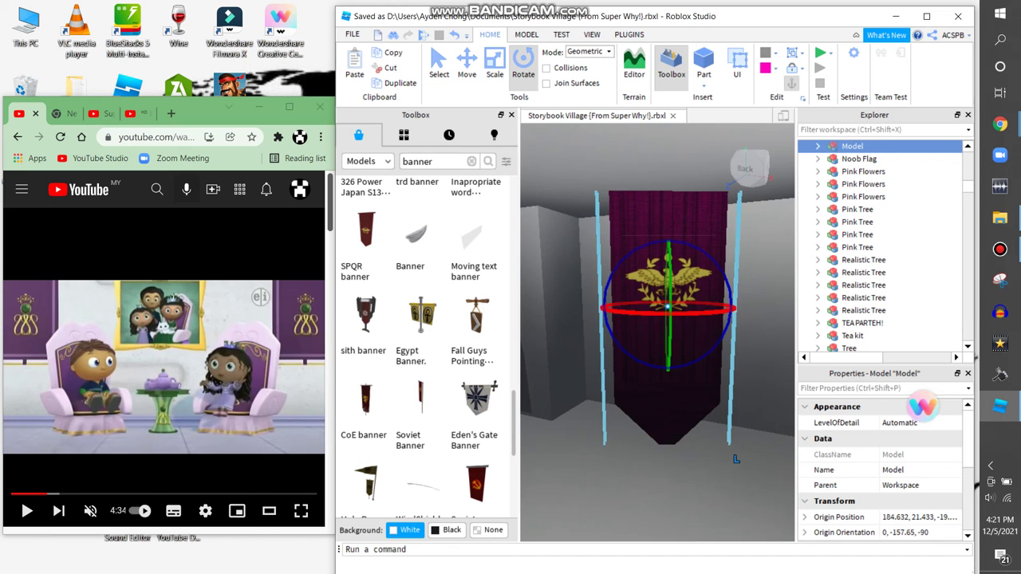
Undo the banner's last rotation and place the banner upright and flat against the interior wall
drag(718, 307, 737, 470)
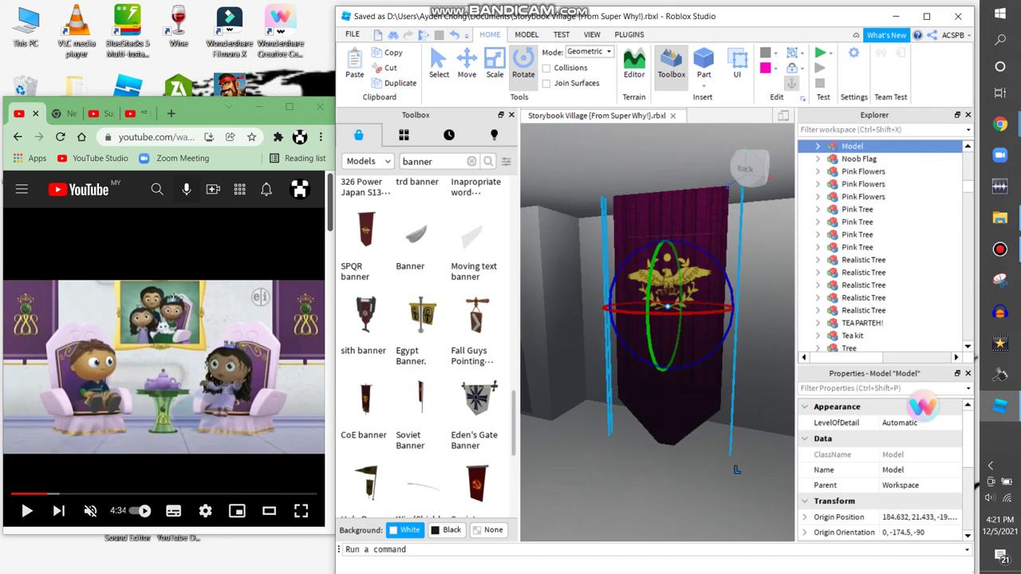
key(ctrl+z)
key(ctrl+3)
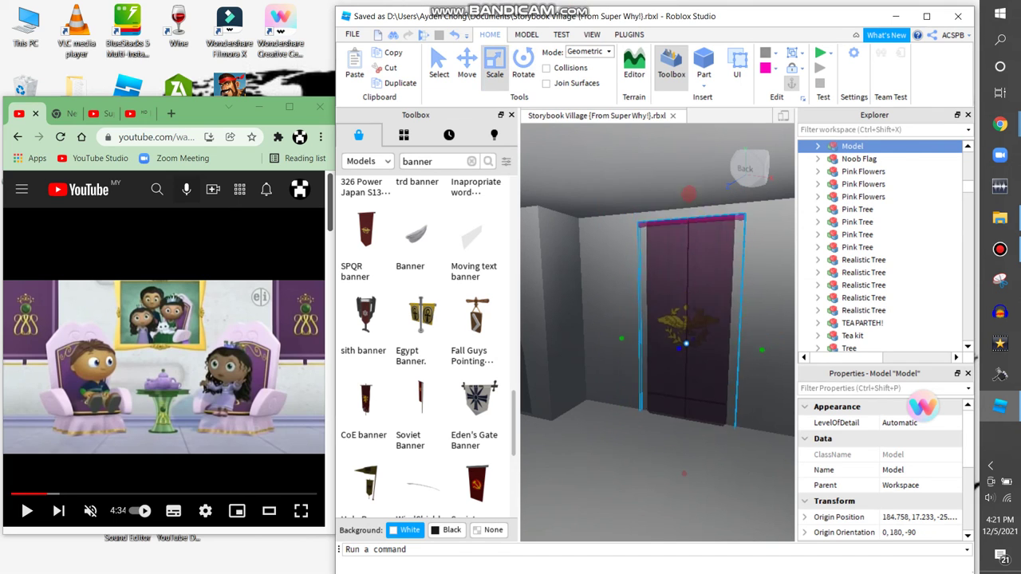